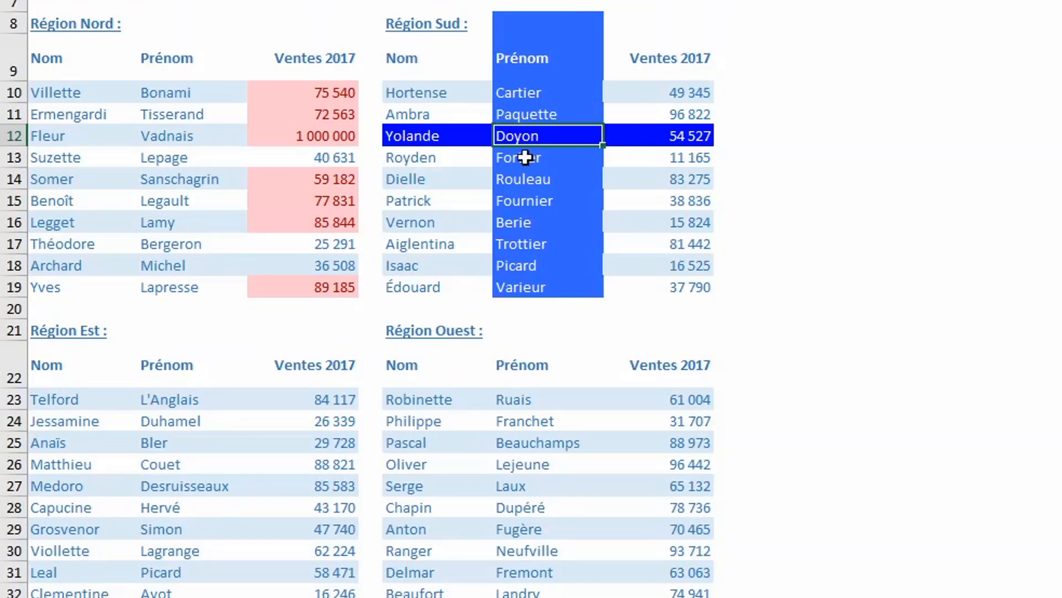
Step: Test the automatic highlighting by selecting cells and a two-row range in the Région Sud and Région Nord tables
left_click_drag(474, 173, 588, 208)
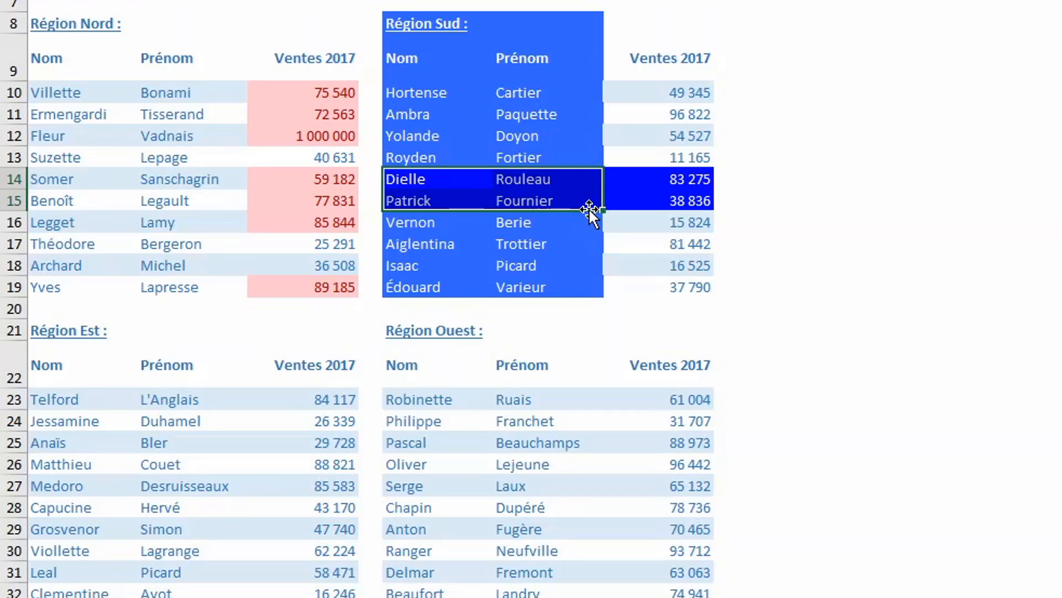
left_click(145, 197)
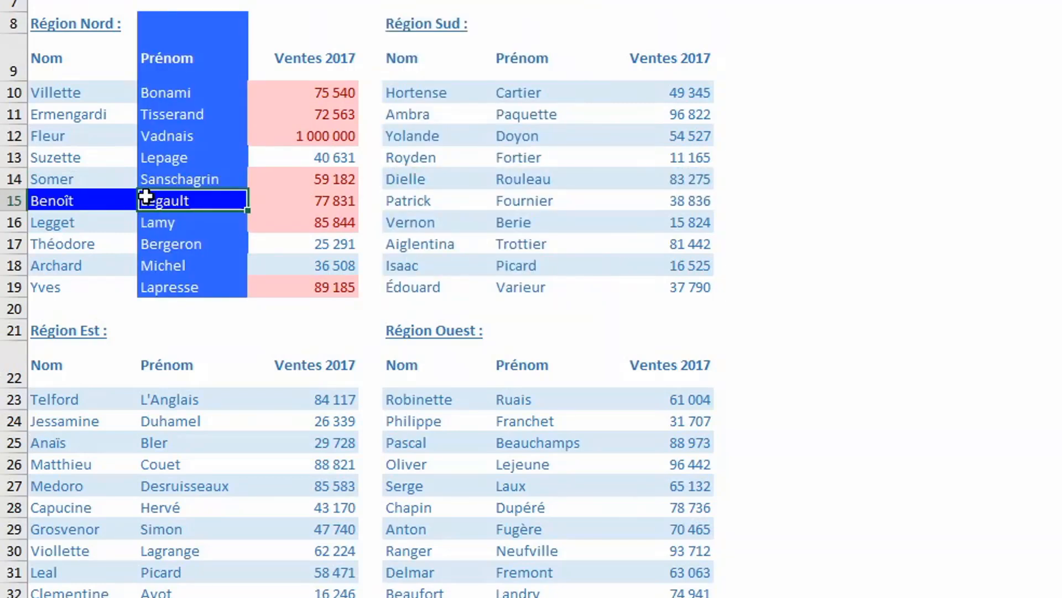
left_click(284, 253)
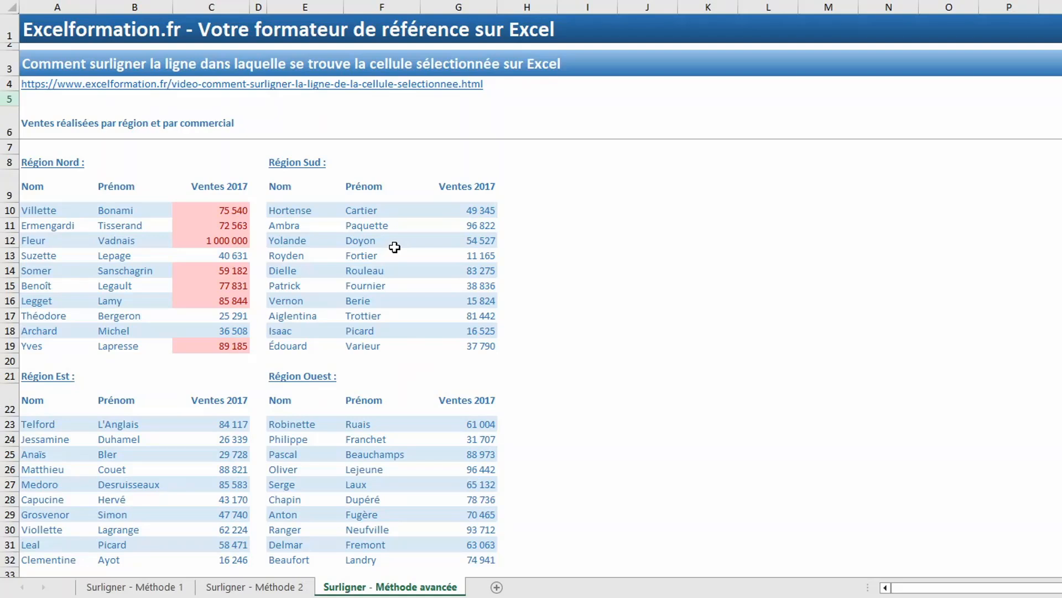
left_click(395, 247)
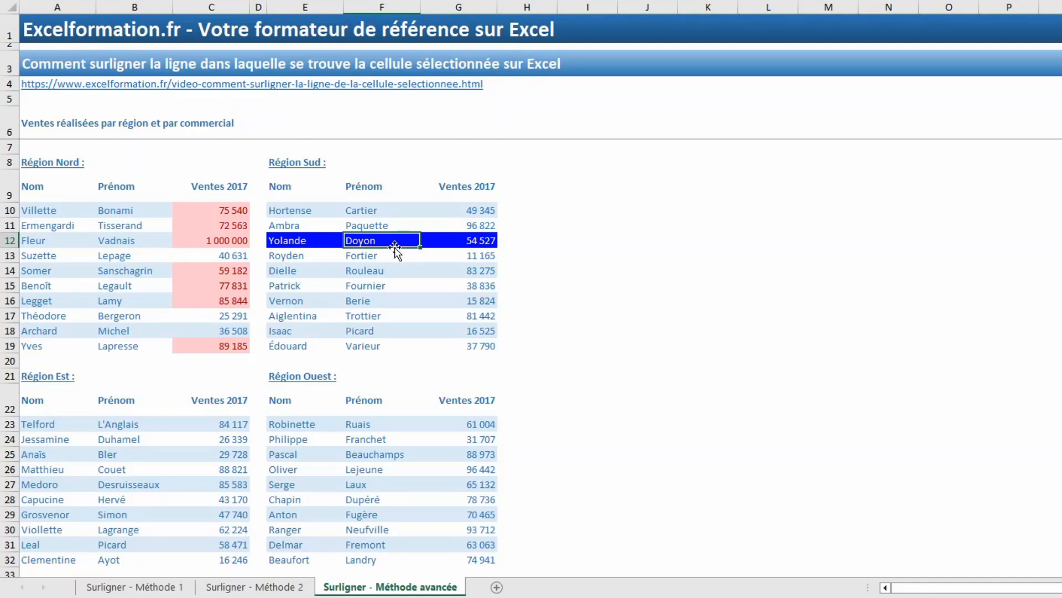
Step: Select cell B14 and list the conditional formatting rules for the whole worksheet
left_click(113, 271)
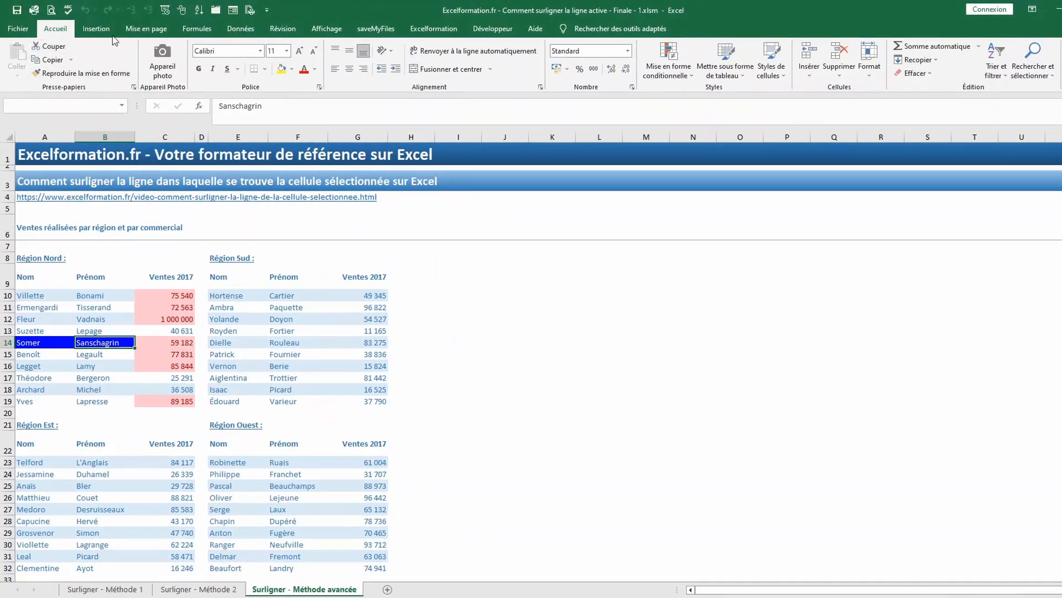
left_click(679, 59)
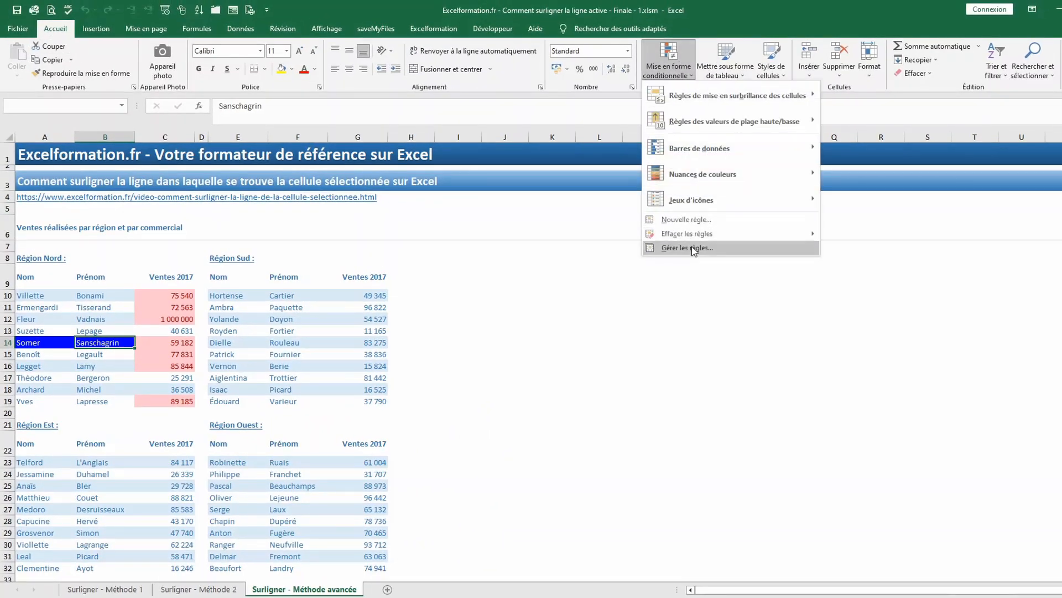
left_click(691, 247)
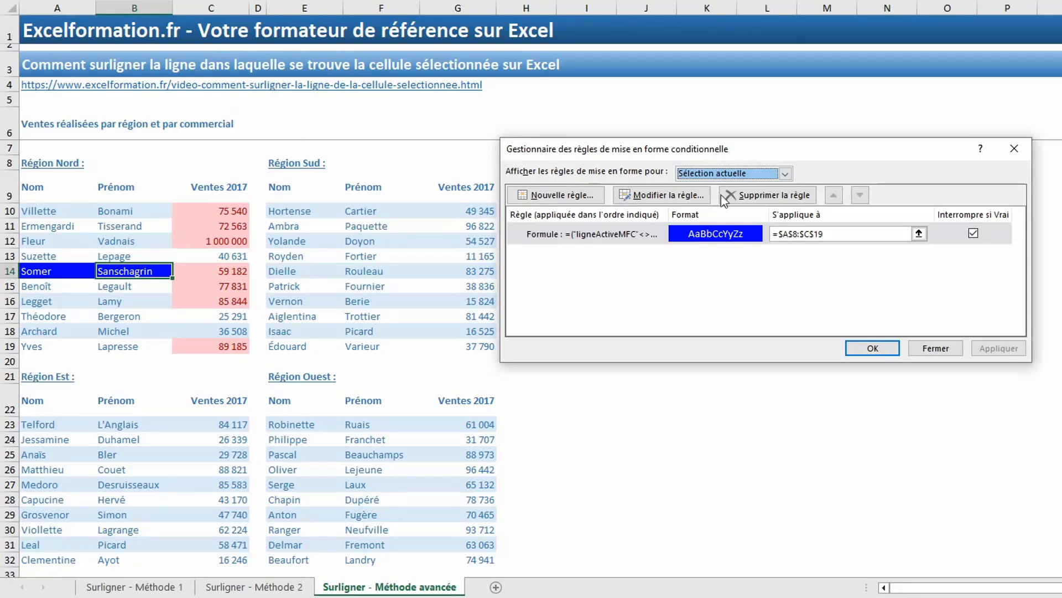
left_click(736, 177)
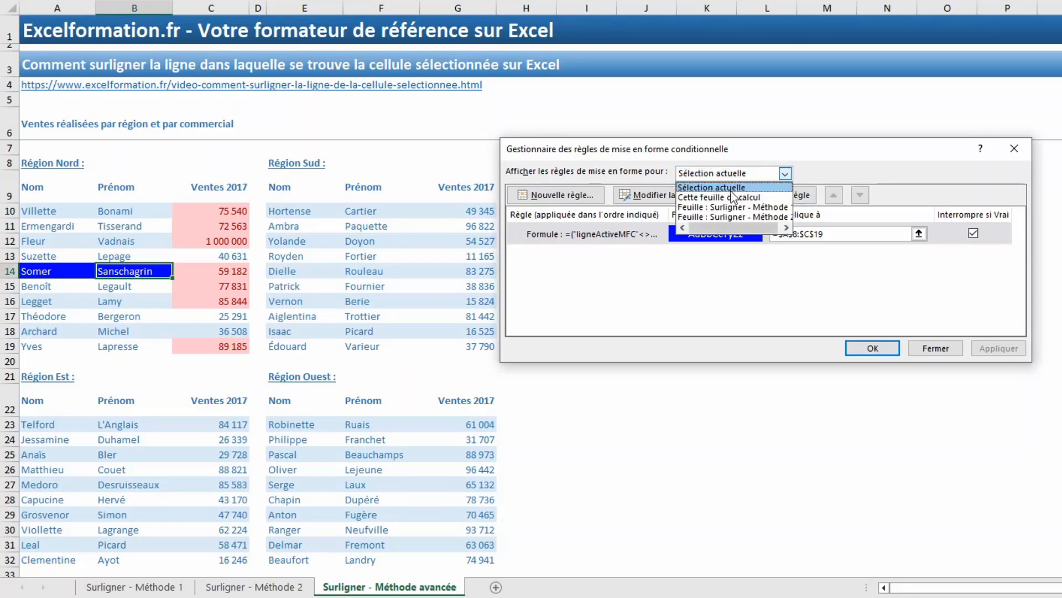
left_click(730, 199)
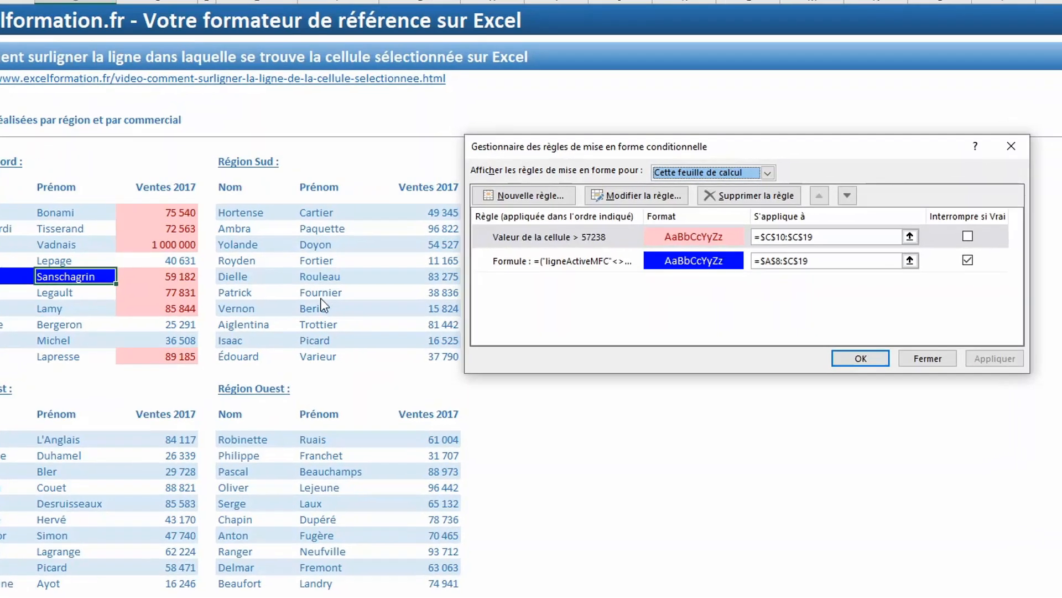
Step: Examine both parts of the ligneActiveMFC rule's formula, the text test and the LIGNE comparison, and close the rules manager
double_click(579, 259)
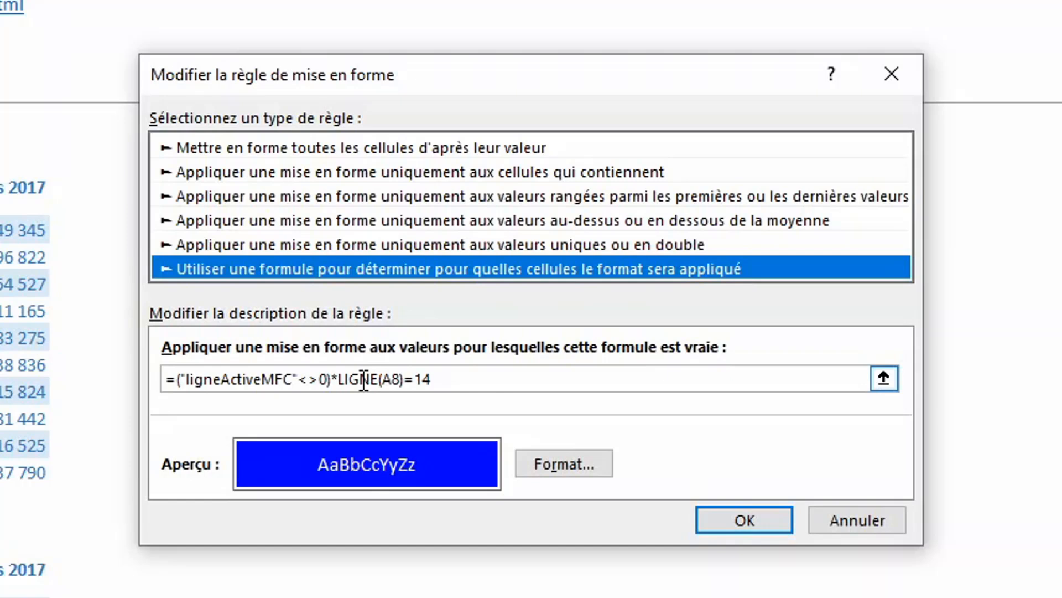
left_click_drag(451, 374, 342, 378)
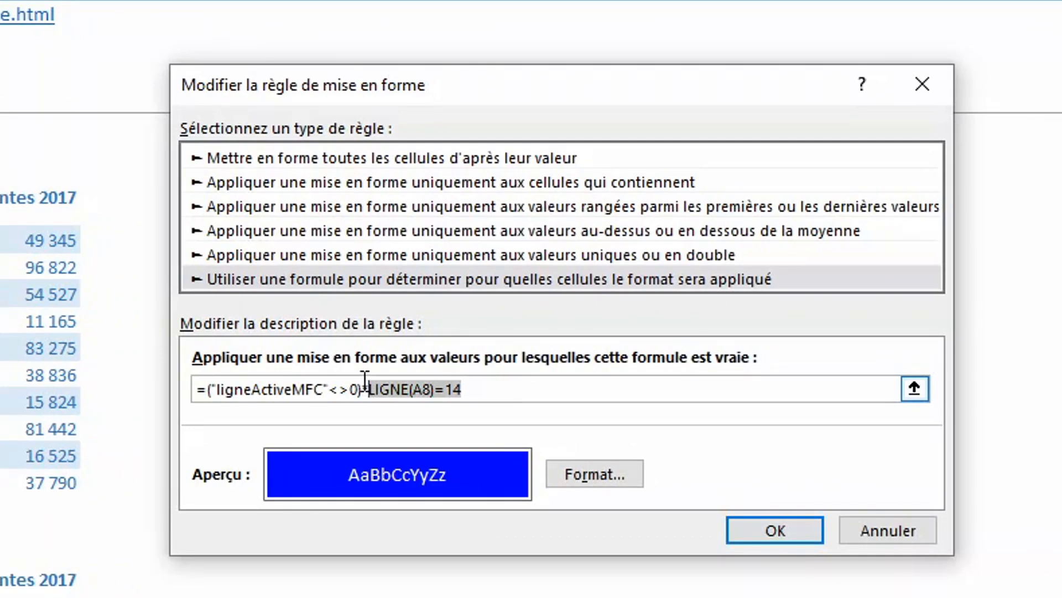
left_click(355, 385)
left_click_drag(355, 384, 211, 393)
left_click_drag(205, 396, 207, 397)
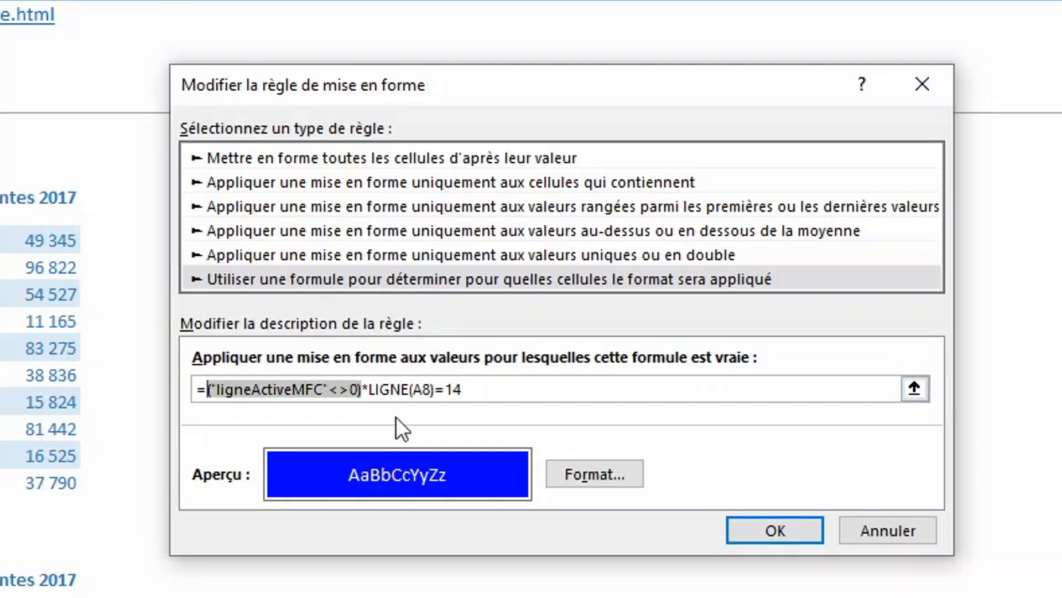
left_click_drag(363, 390, 486, 388)
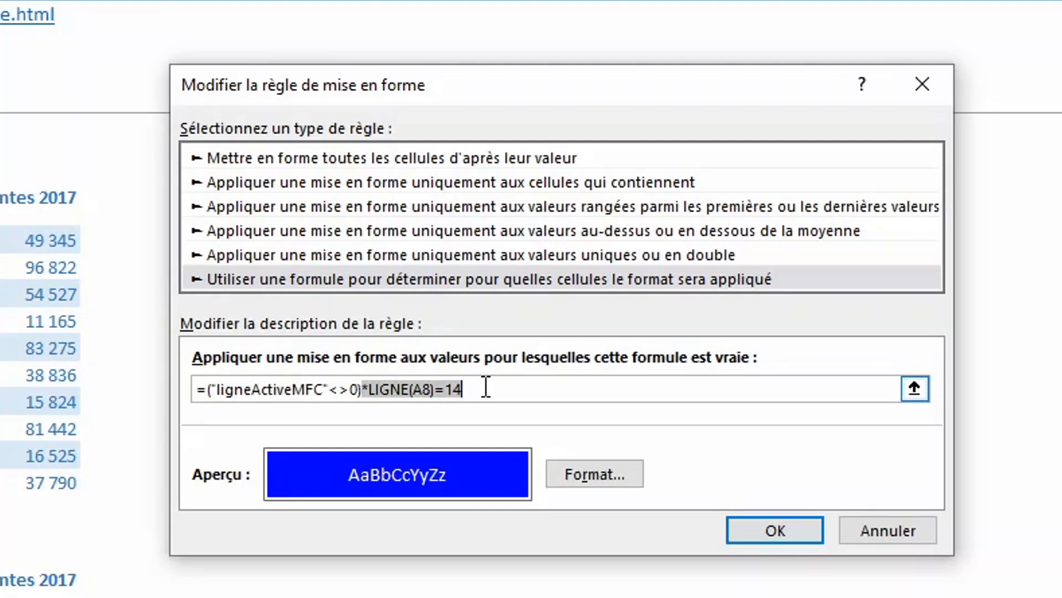
key("Return")
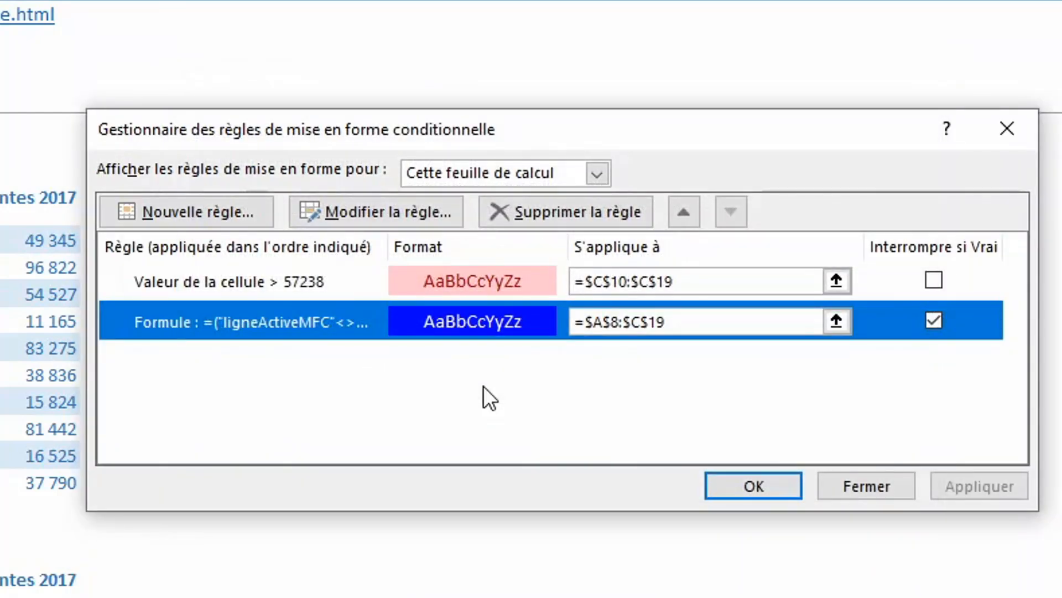
key("Return")
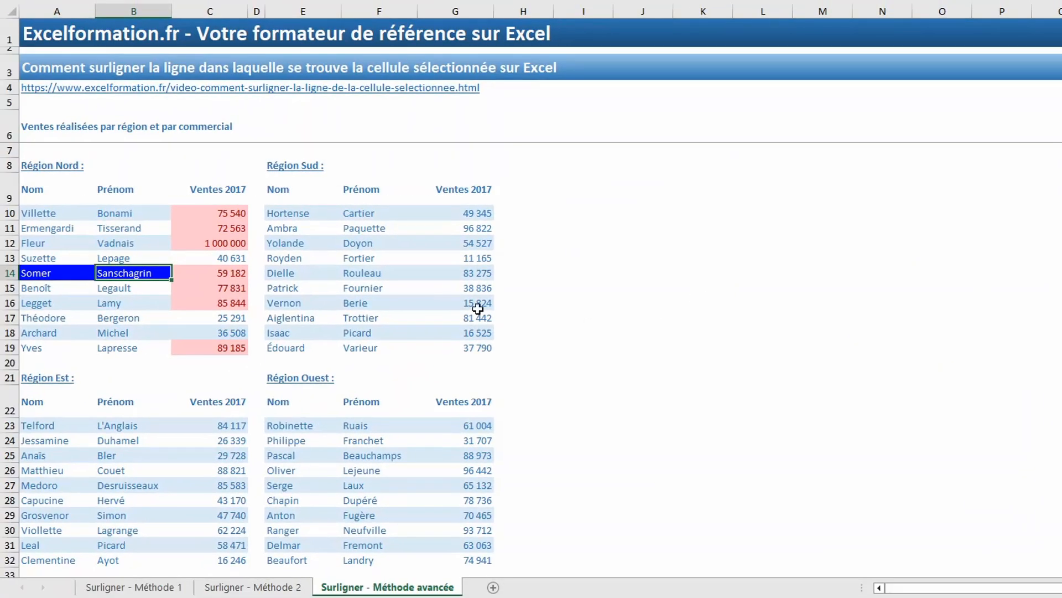
Step: Check the row highlight on cells B11 and F13, and open the VBA code of the Surligner - Méthode avancée sheet
left_click(124, 232)
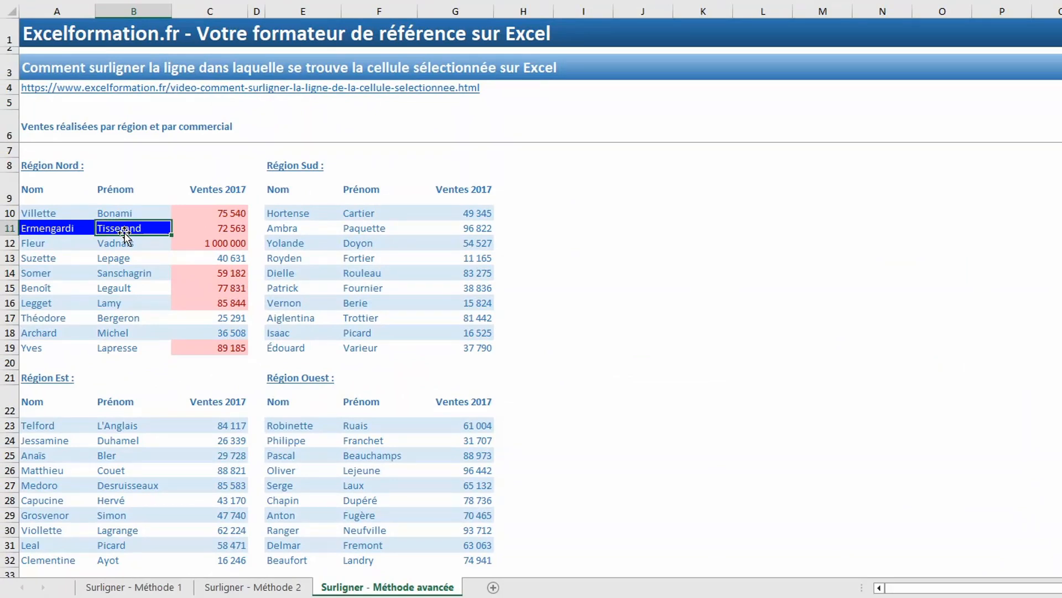
left_click(384, 259)
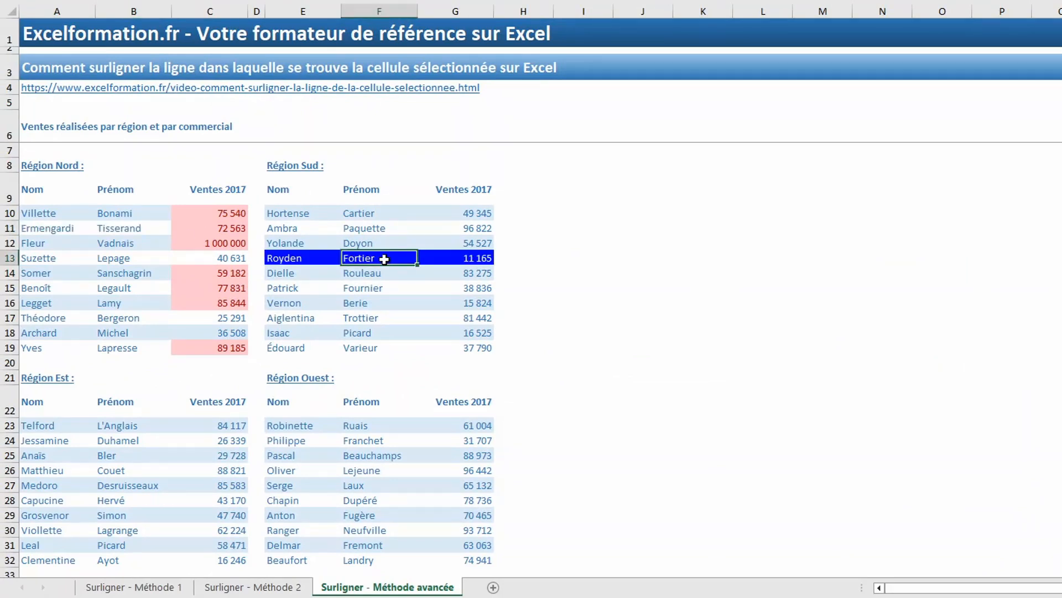
right_click(394, 593)
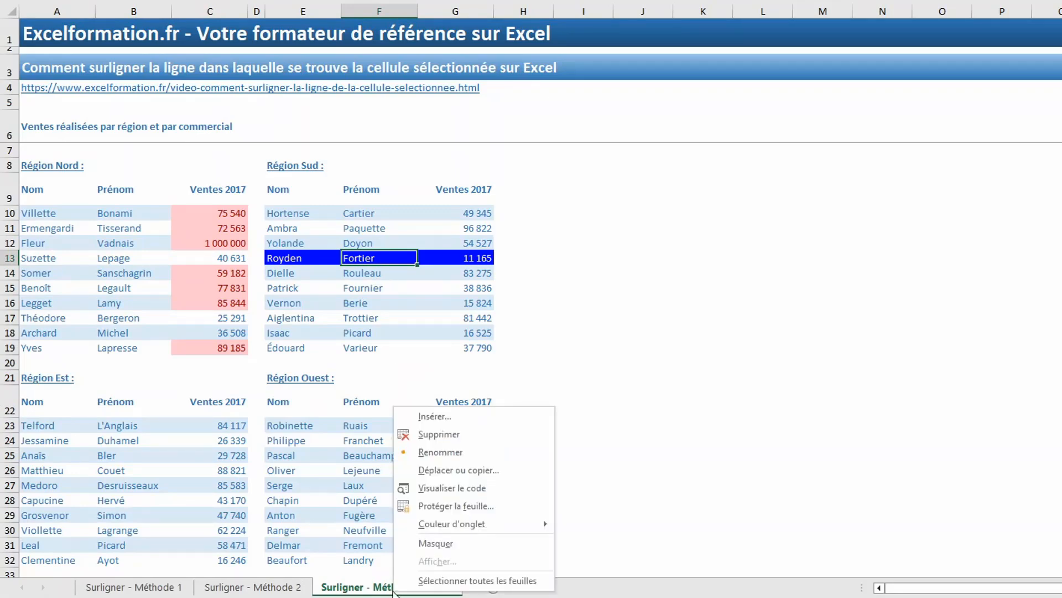
left_click(445, 488)
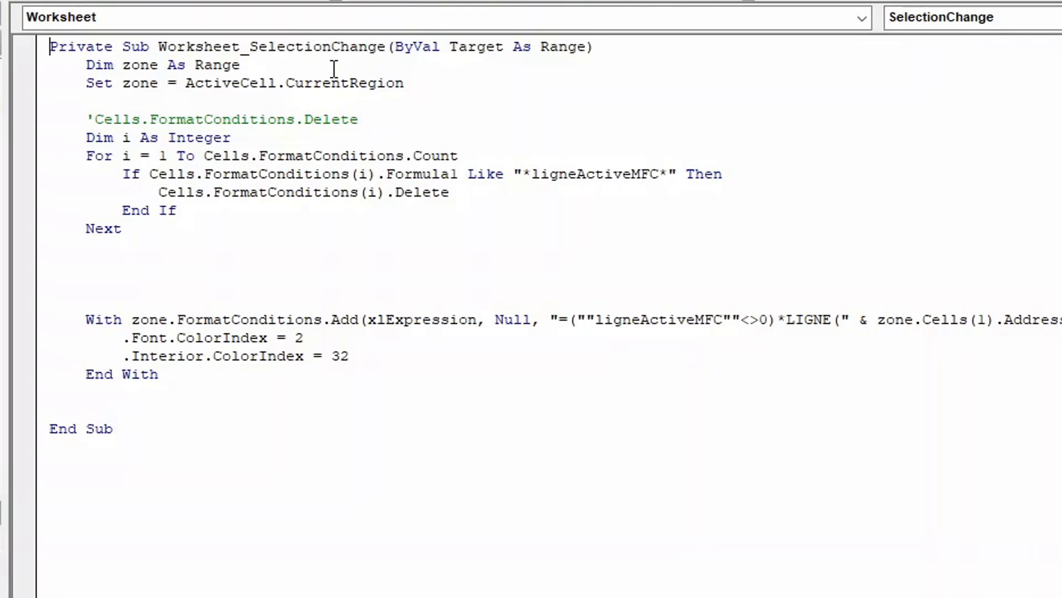
Step: Examine the zone declaration and the loop that deletes format conditions containing ligneActiveMFC in the SelectionChange procedure
left_click_drag(408, 83, 49, 64)
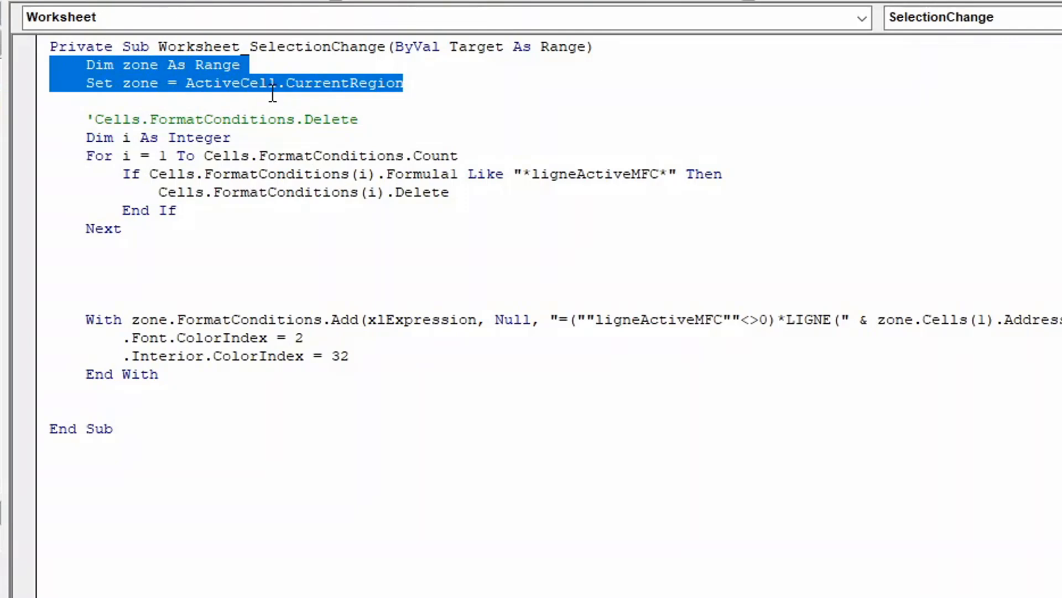
left_click(255, 137)
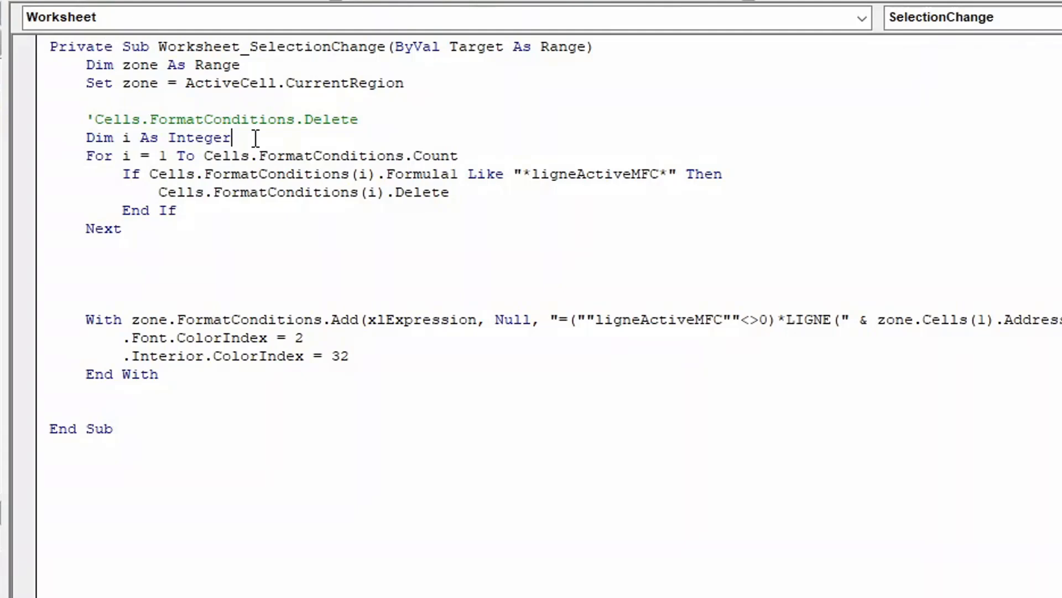
left_click(532, 174)
left_click_drag(548, 174, 664, 174)
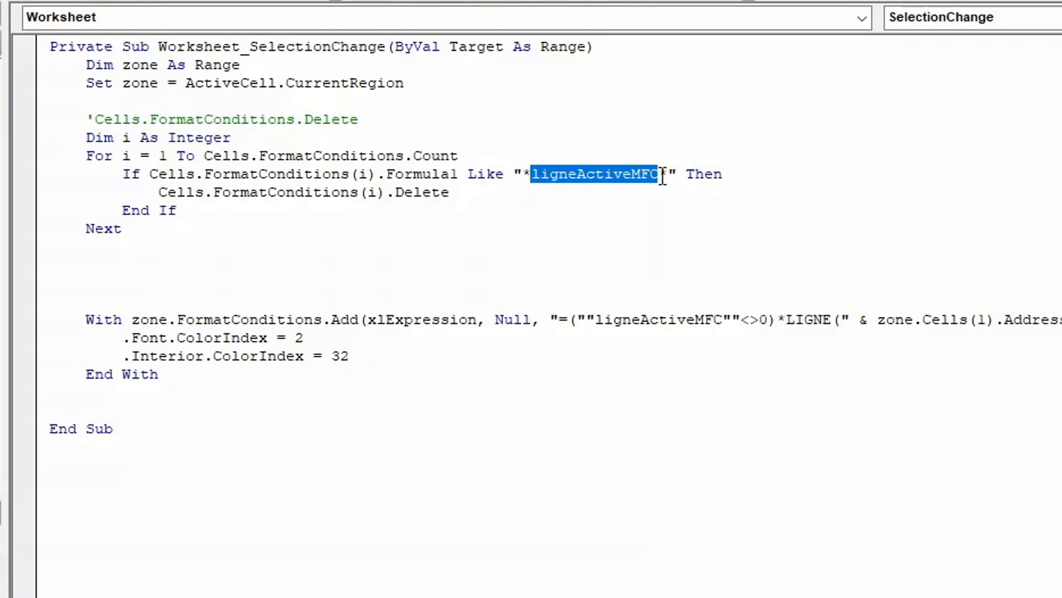
left_click_drag(501, 193, 158, 195)
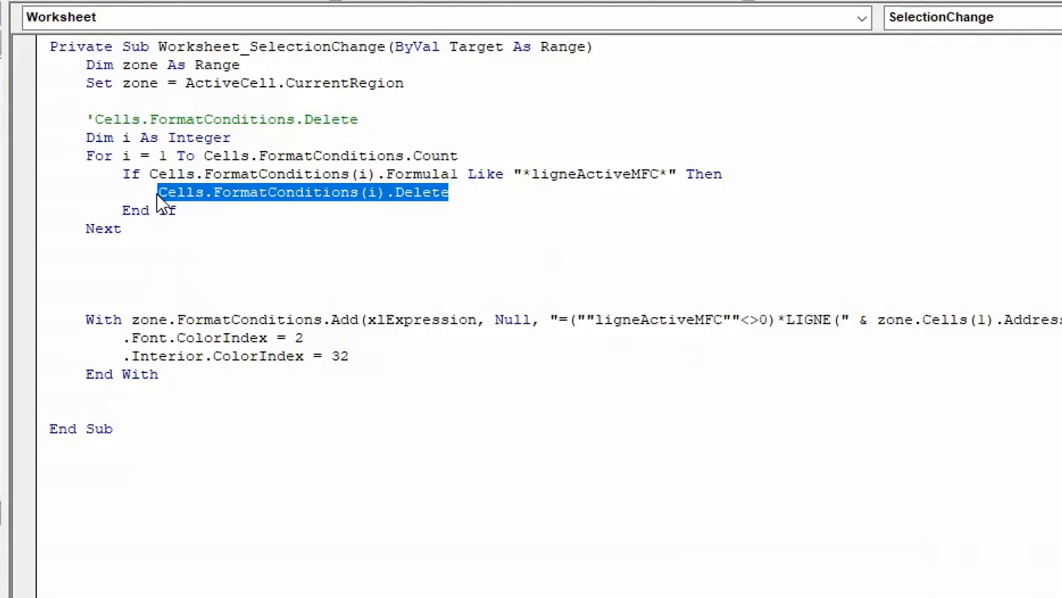
Step: Examine the With block that adds the ligneActiveMFC format condition to zone and sets its font and interior colours
double_click(145, 319)
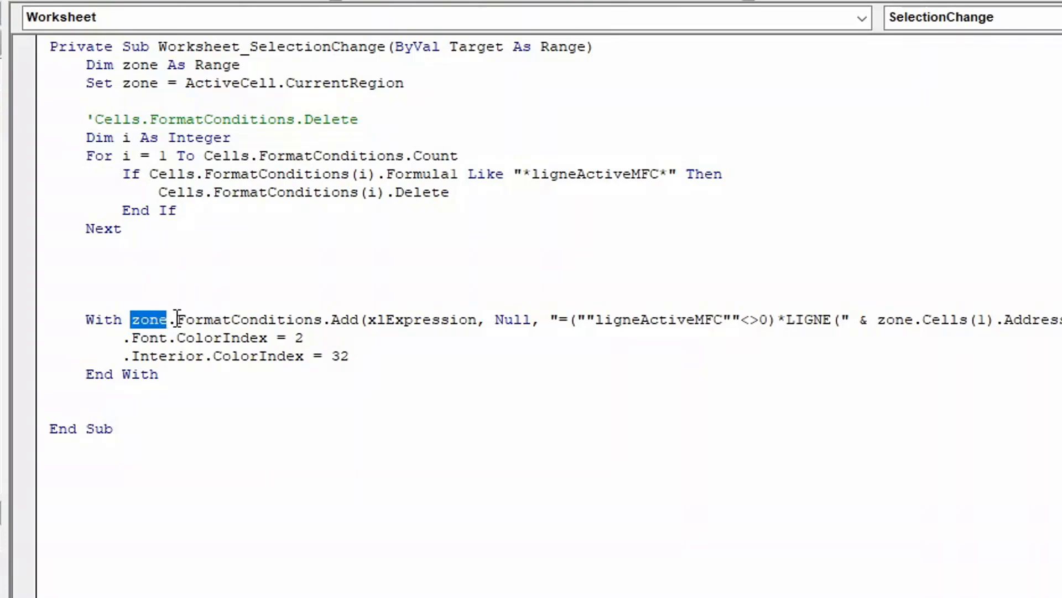
left_click_drag(177, 319, 364, 327)
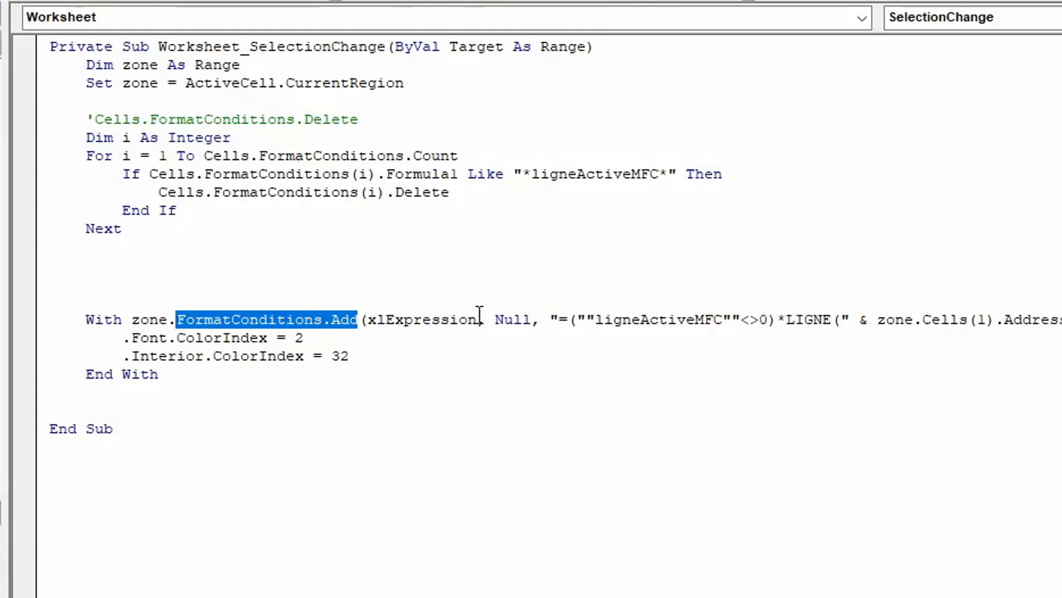
left_click_drag(555, 321, 1061, 328)
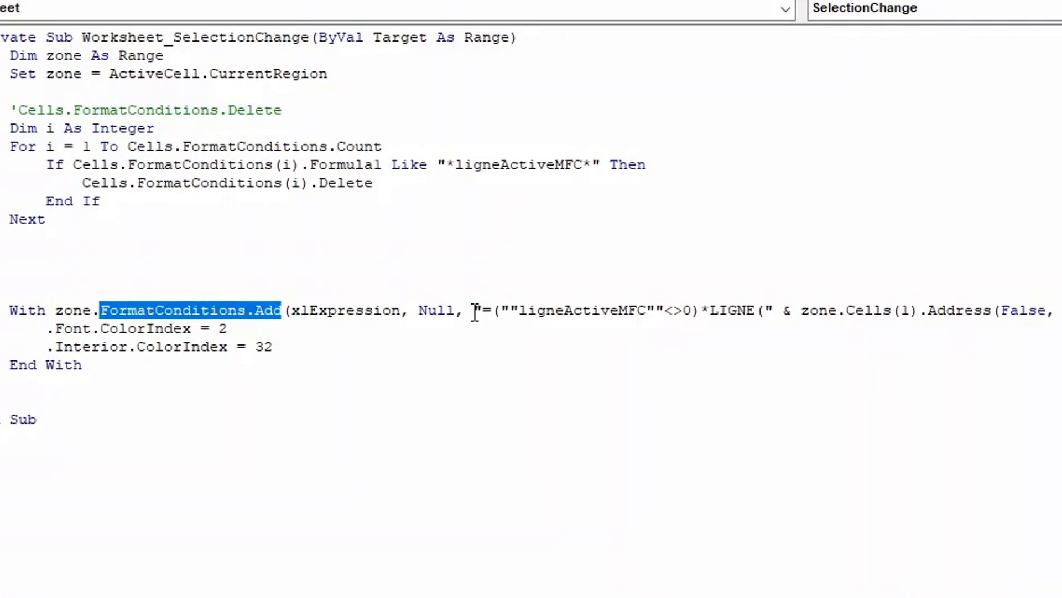
left_click_drag(667, 275, 835, 271)
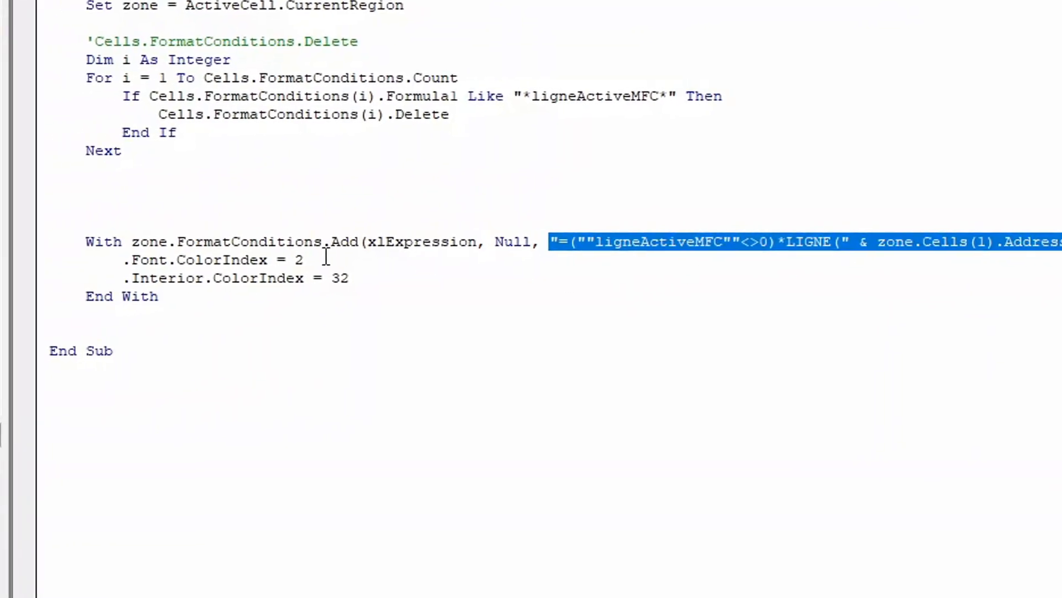
left_click(327, 260)
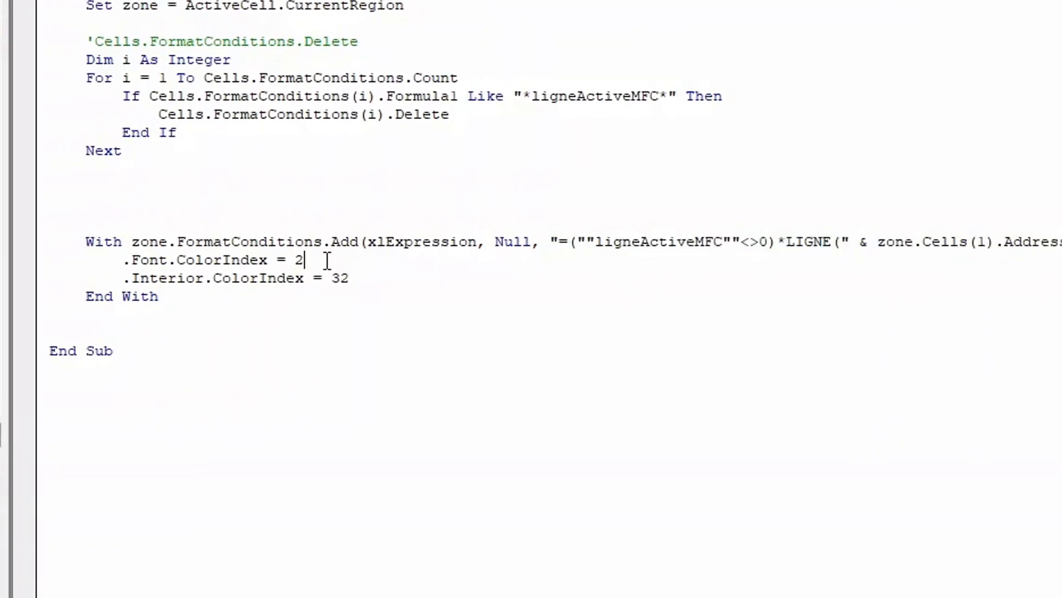
left_click(389, 283)
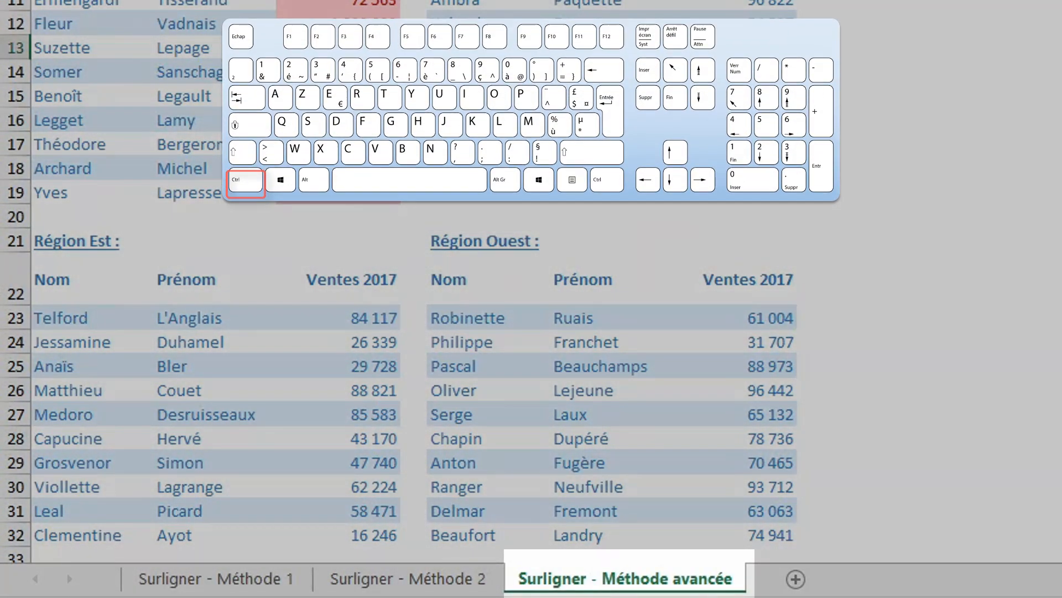
Step: Duplicate the Surligner - Méthode avancée sheet after itself and open the copy's VBA code
left_click_drag(677, 578, 768, 575)
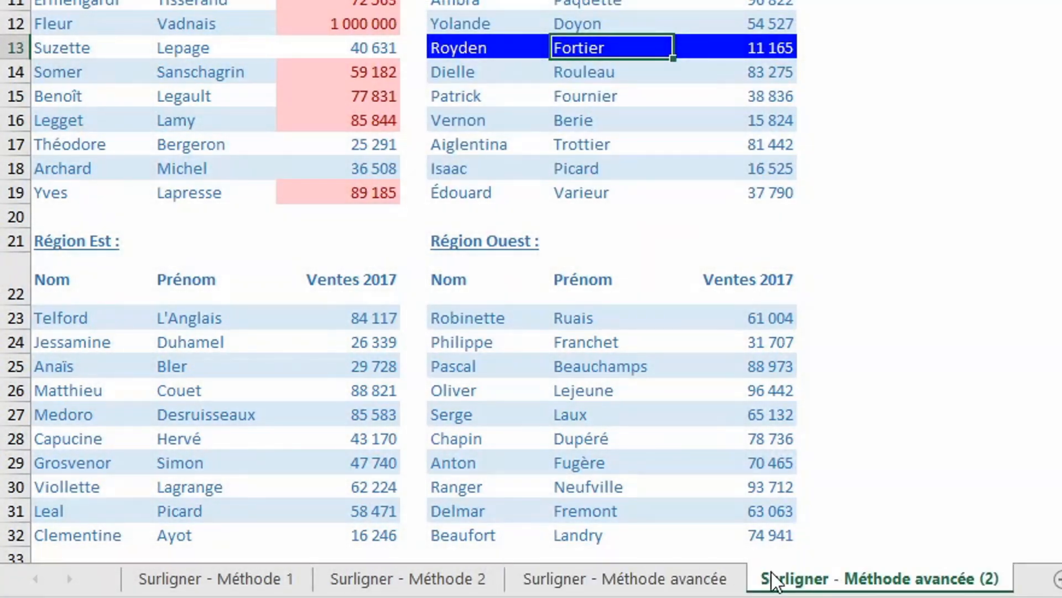
right_click(920, 584)
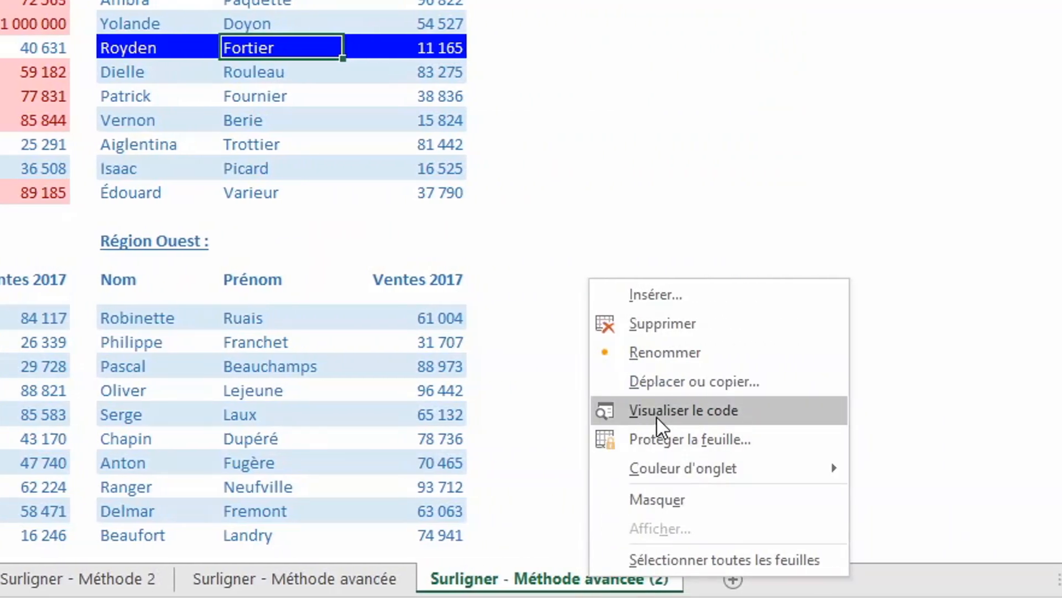
left_click(657, 414)
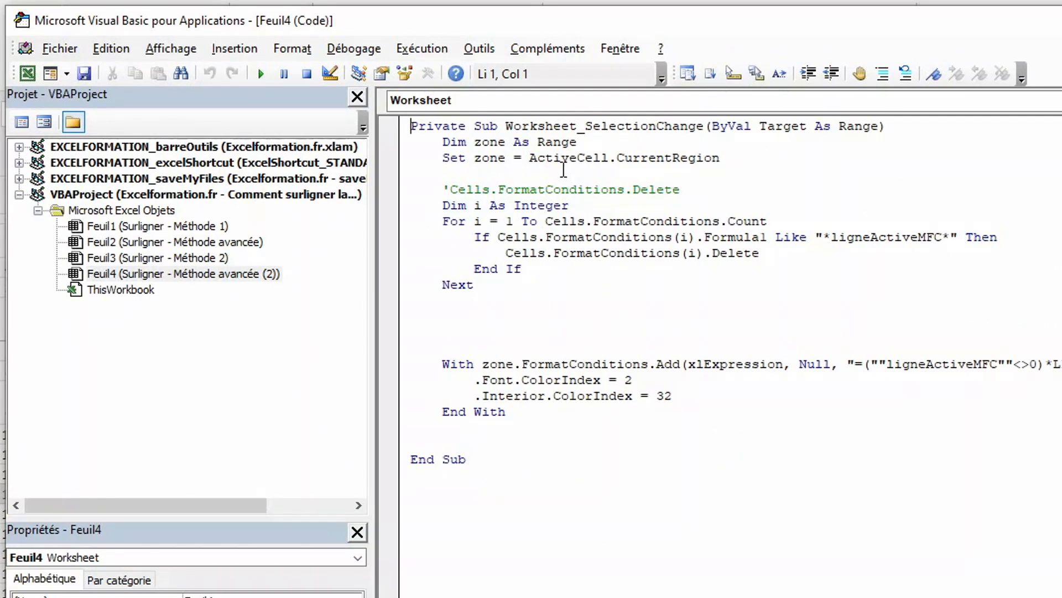
Step: Locate the copied sheet's Feuil4 module in the VBA project and select range F12:G17 back in the workbook
left_click(252, 281)
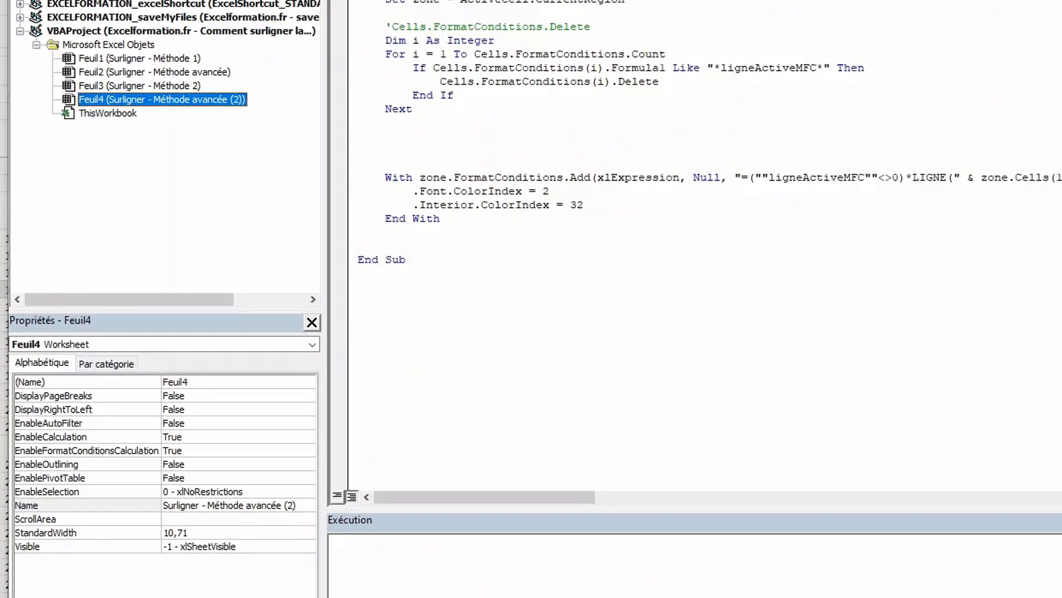
left_click(362, 595)
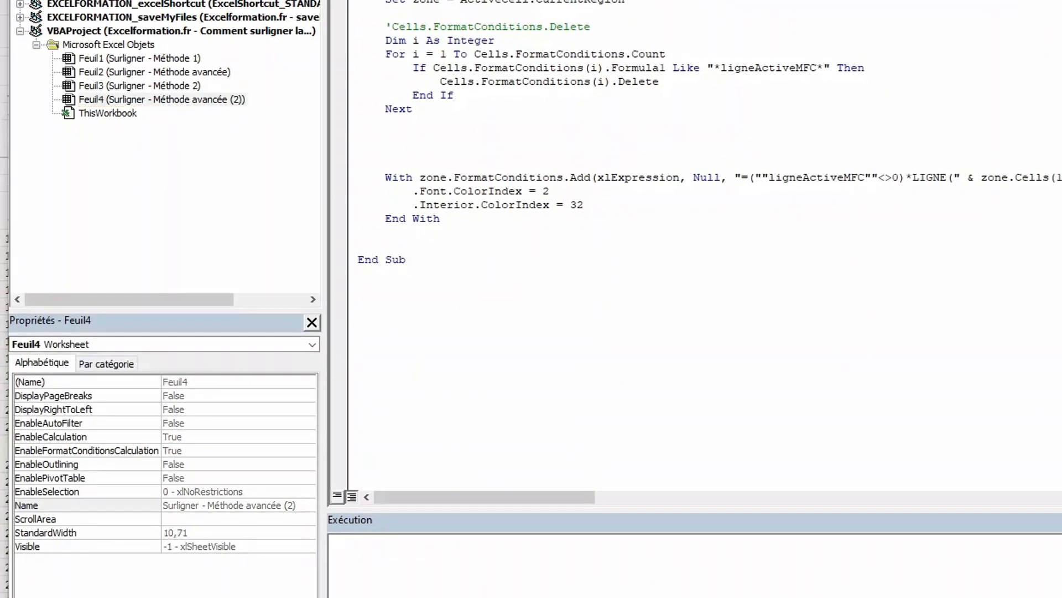
left_click(361, 596)
left_click_drag(404, 270, 506, 357)
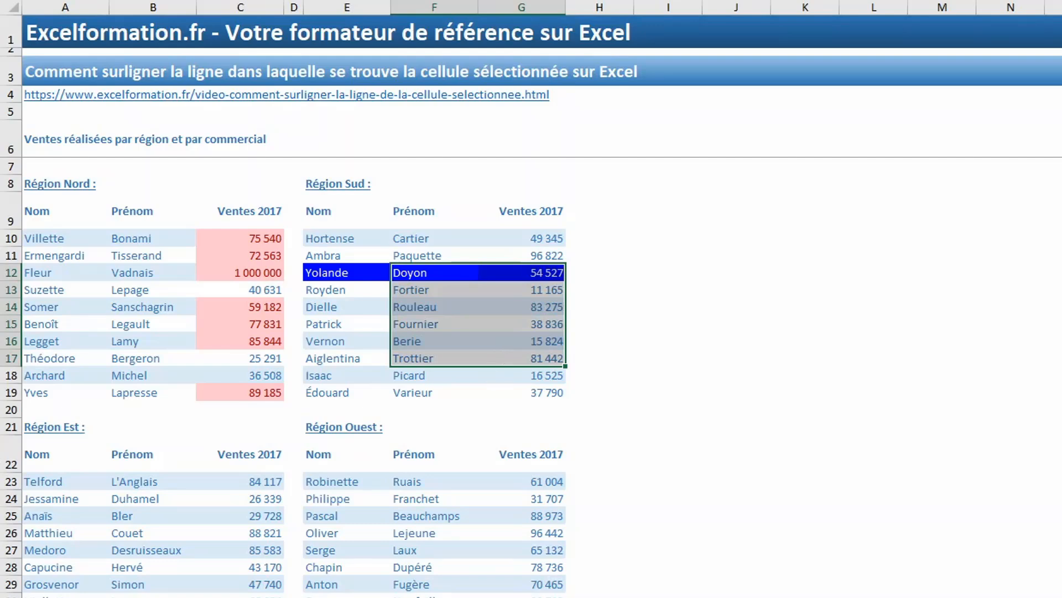
Step: Cut the row test out of the format condition formula in the copied sheet's code, leaving "=(""ligneActiveMFC""<>0)"
key("alt+F11")
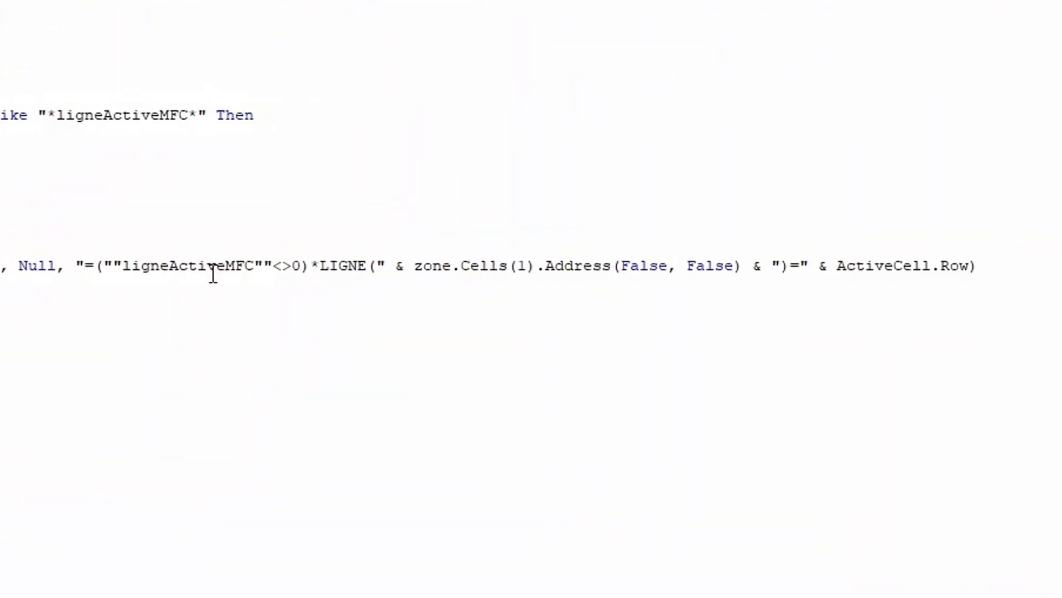
left_click_drag(84, 263, 312, 265)
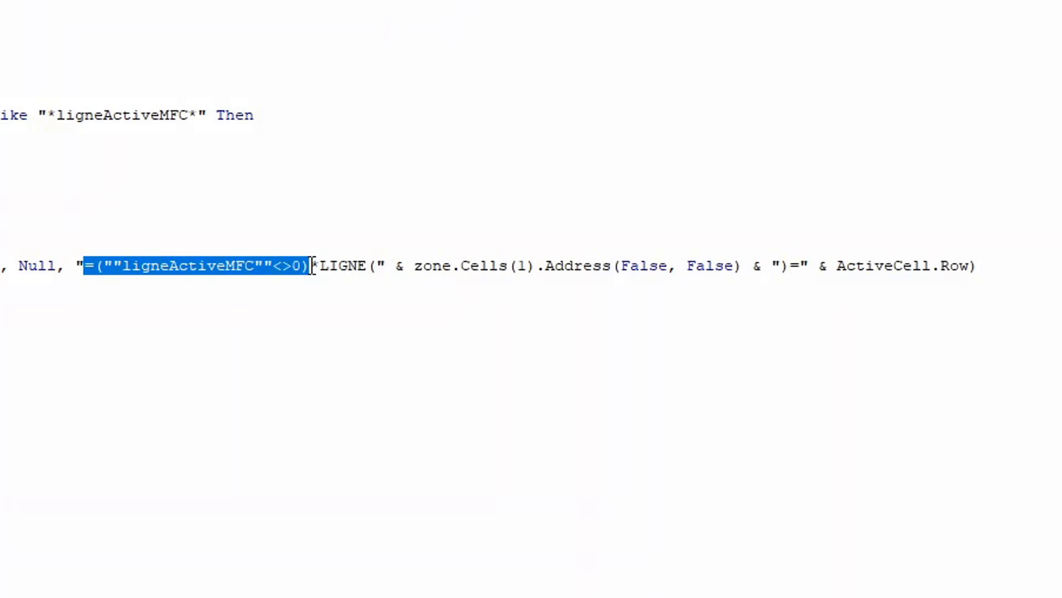
left_click(313, 266)
key("Delete")
key("Delete")
key("Delete")
key("Delete")
key("Delete")
key("Delete")
key("Delete")
key("Delete")
key("Delete")
key("Delete")
key("Delete")
key("Delete")
key("Delete")
key("Delete")
key("Delete")
key("Delete")
key("Delete")
key("Delete")
key("Delete")
key("Delete")
key("Delete")
key("Delete")
key("Delete")
key("Delete")
key("Delete")
key("Delete")
key("Delete")
key("Delete")
key("Delete")
key("Delete")
key("Delete")
key("Delete")
key("Delete")
key("Delete")
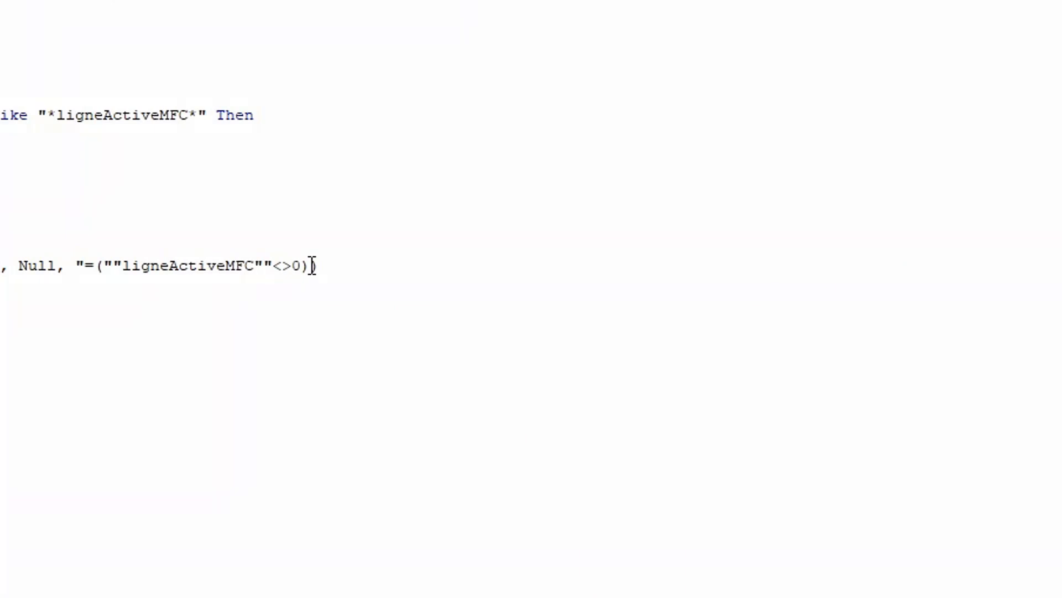
type("\"")
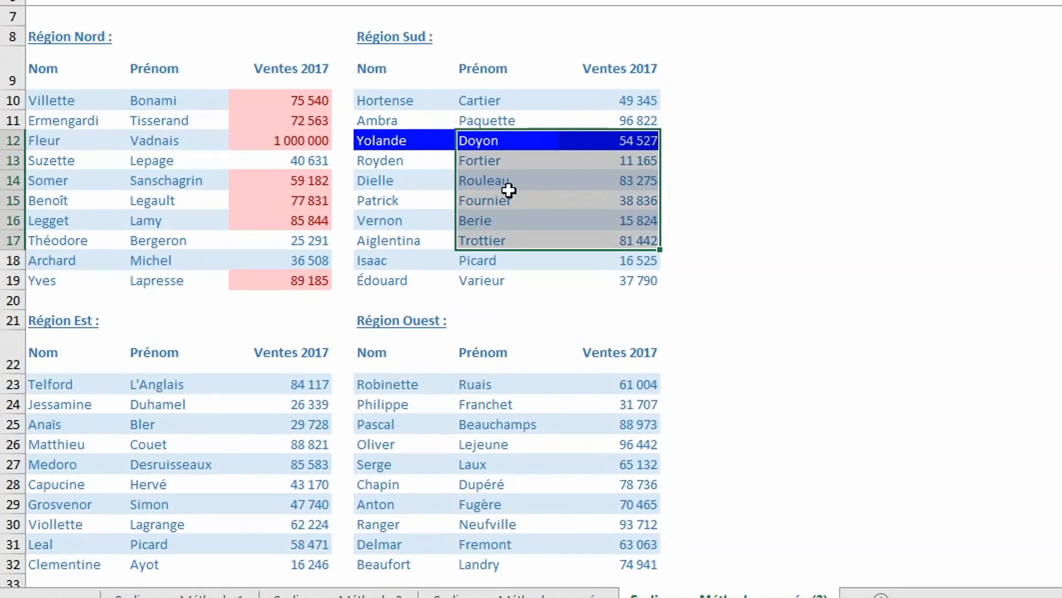
Step: Test the simplified rule by selecting a cell in each region table: F15, B13, F28 and B27
left_click(509, 194)
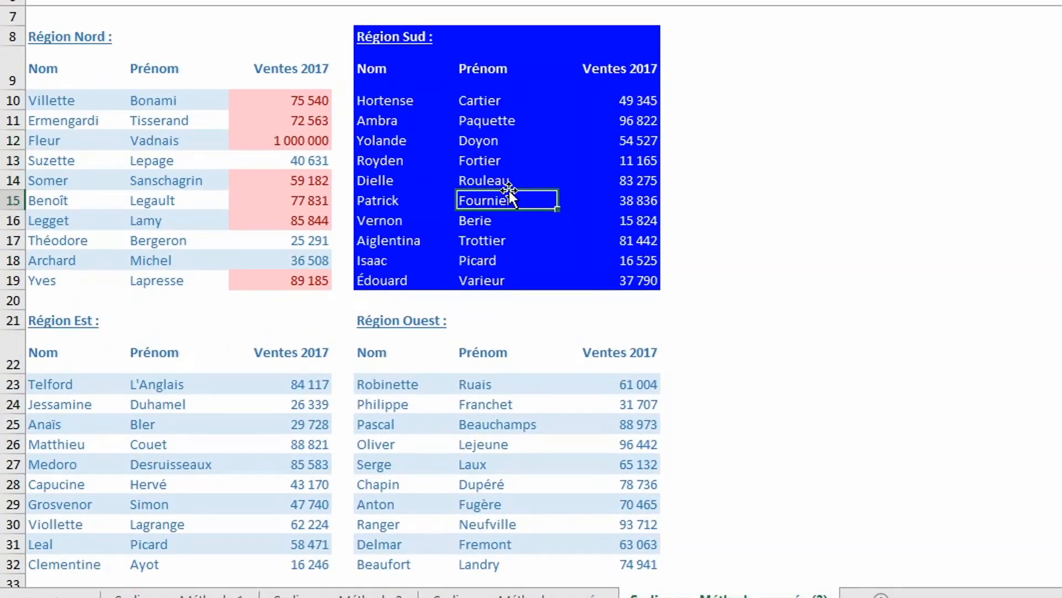
left_click(141, 166)
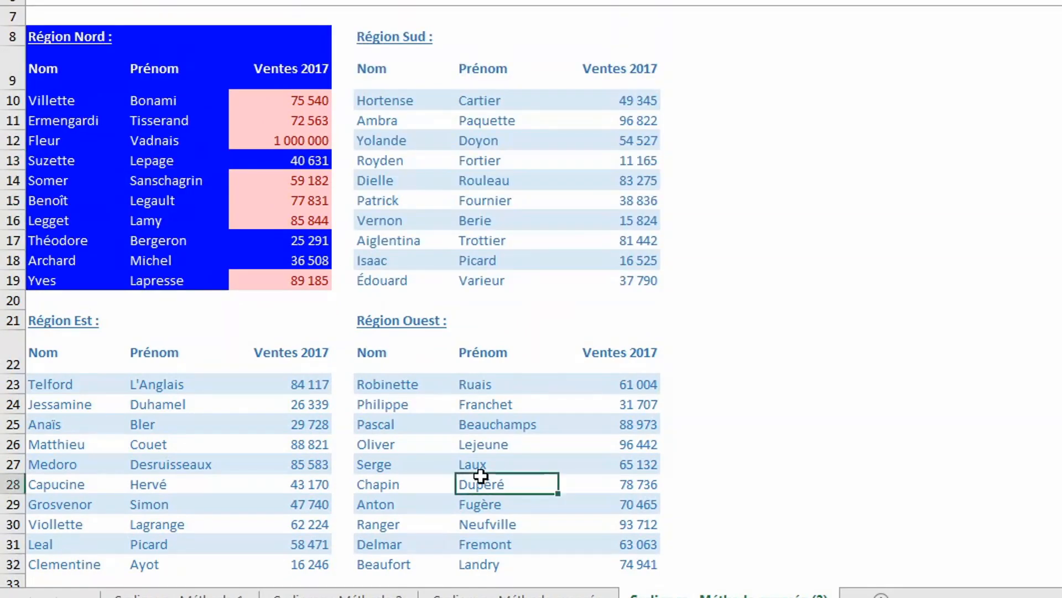
left_click(481, 483)
left_click(220, 457)
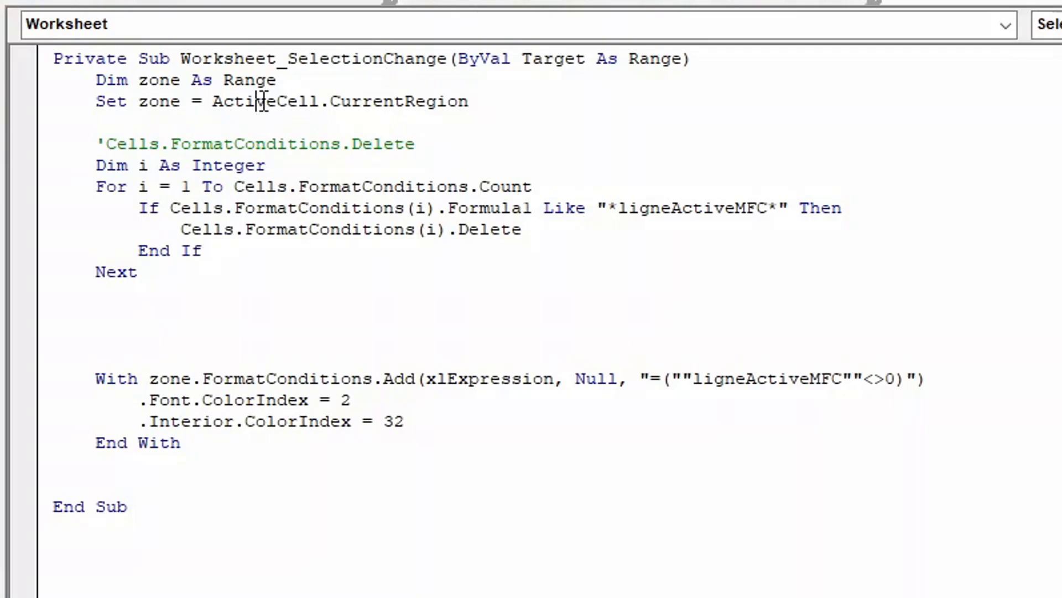
Step: Assign Target.EntireRow to zone instead of ActiveCell.CurrentRegion and test it by selecting cell F14
double_click(545, 58)
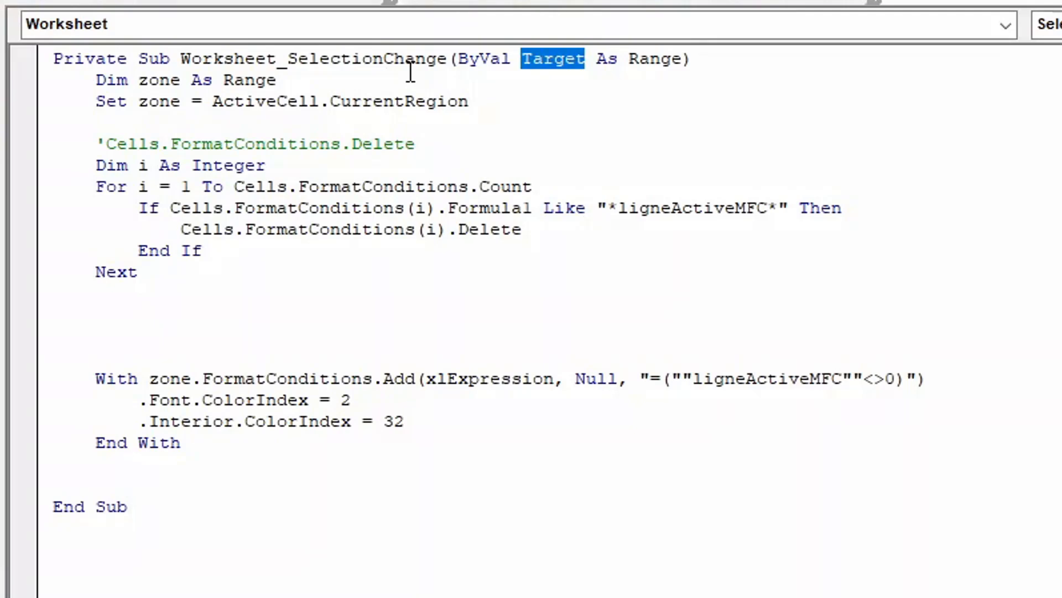
left_click_drag(490, 104, 212, 110)
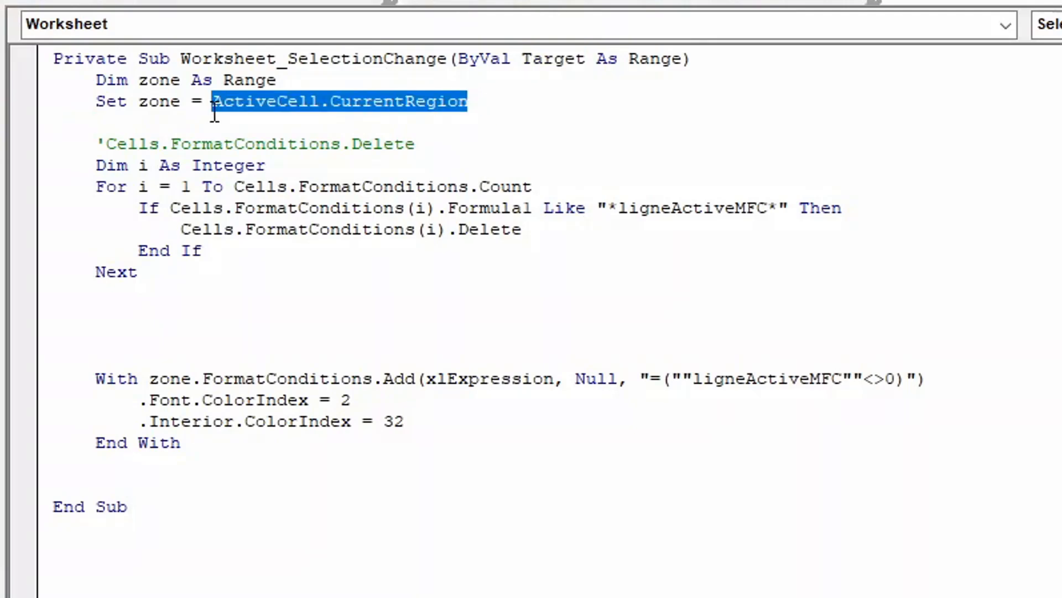
key("Delete")
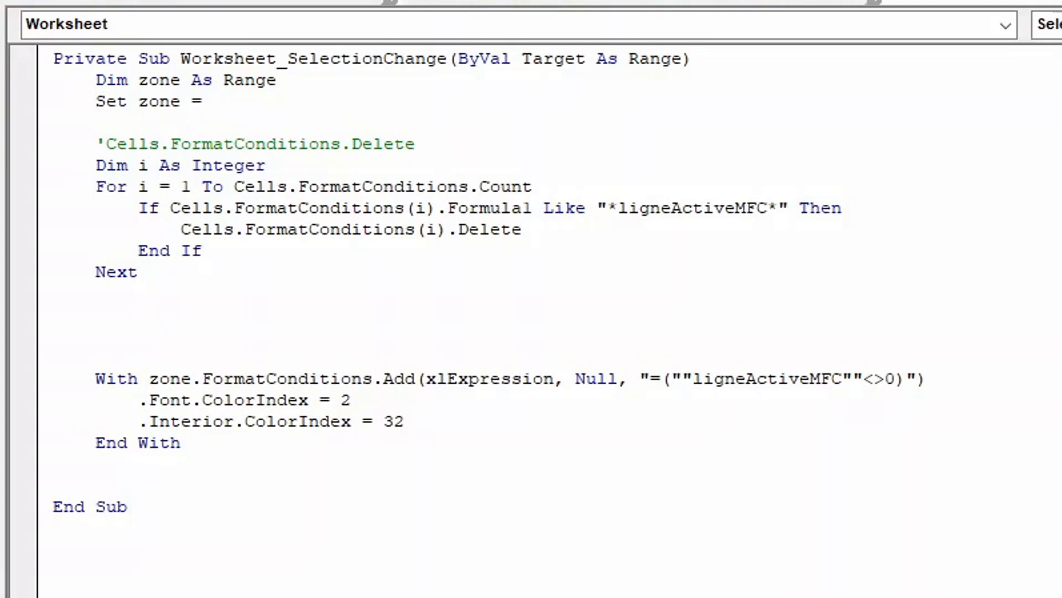
type("target.enr")
key("Down")
key("Down")
key("Down")
key("Tab")
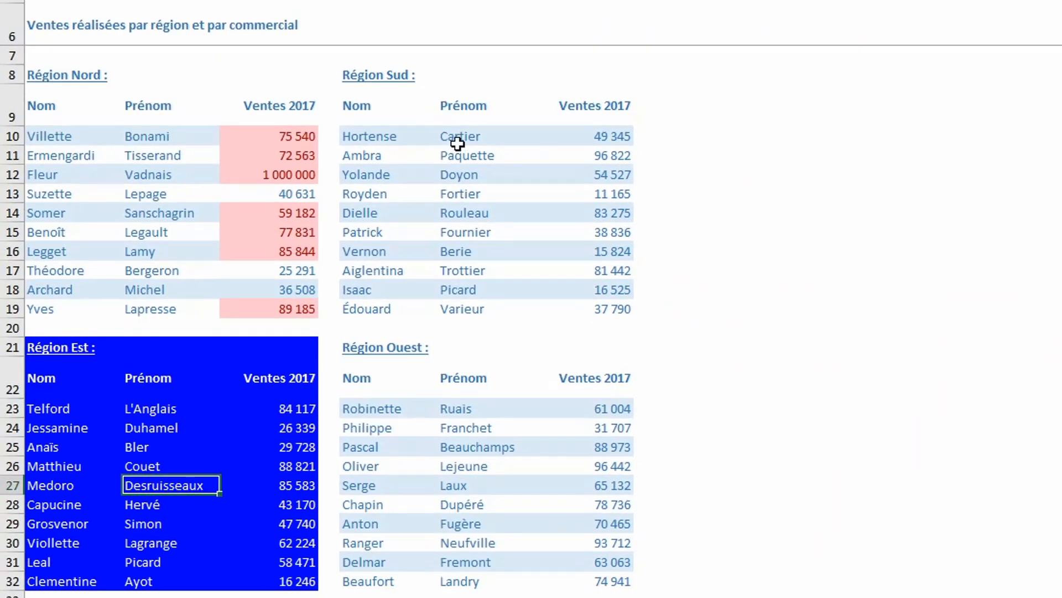
left_click(479, 209)
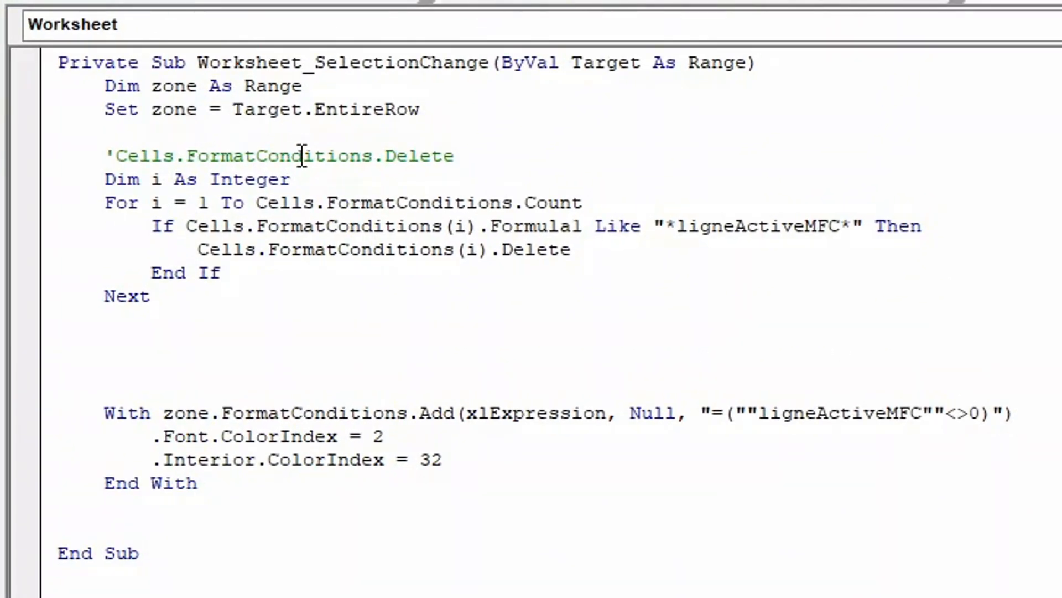
Step: Restrict zone to the table's part of the row with Intersect(Target.EntireRow, Target.CurrentRegion)
type("interse")
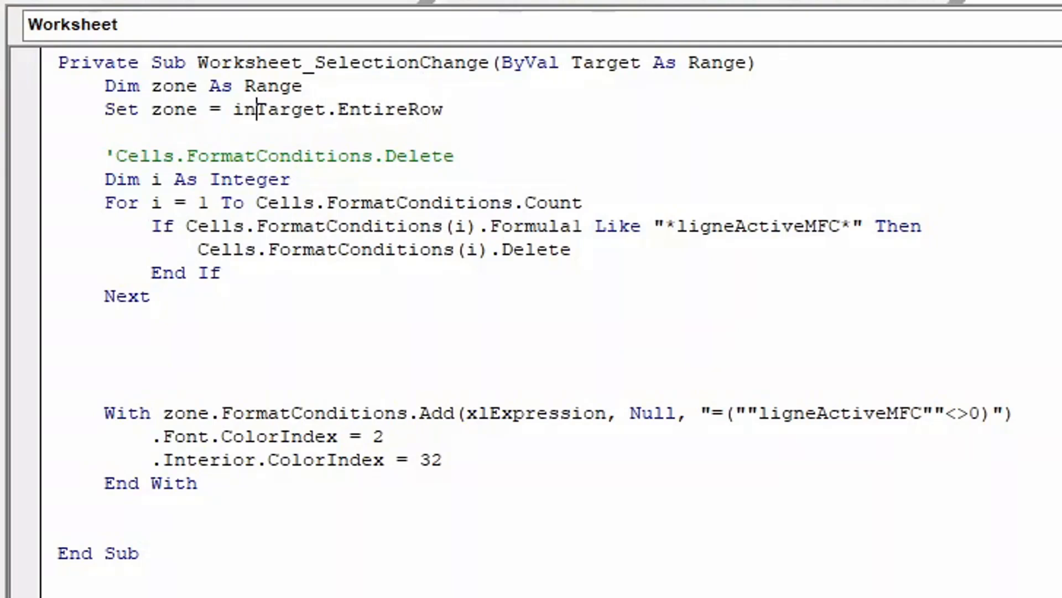
type("ct")
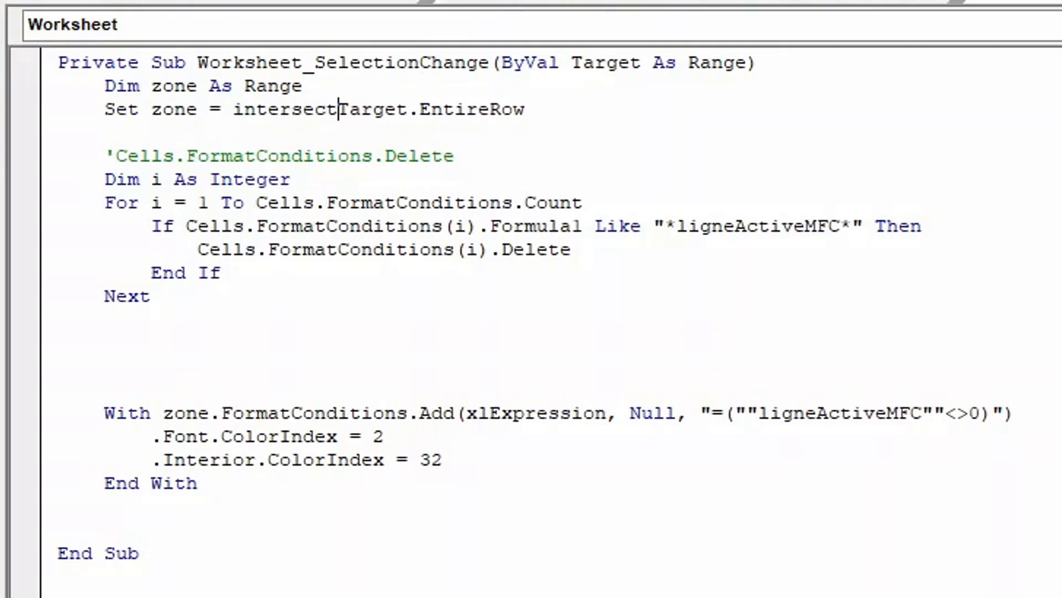
type("(")
left_click(581, 111)
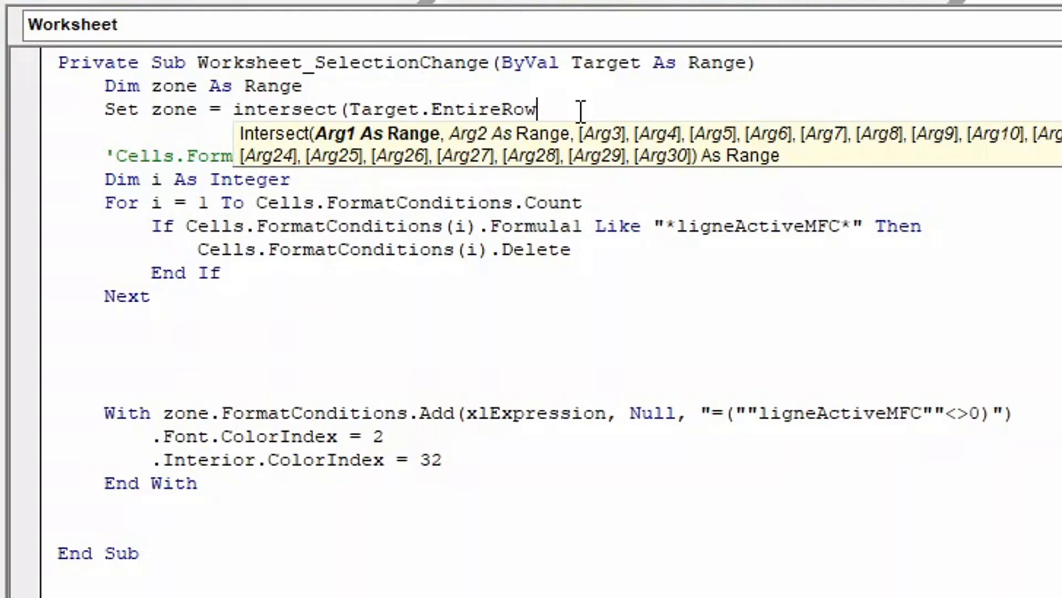
type(",")
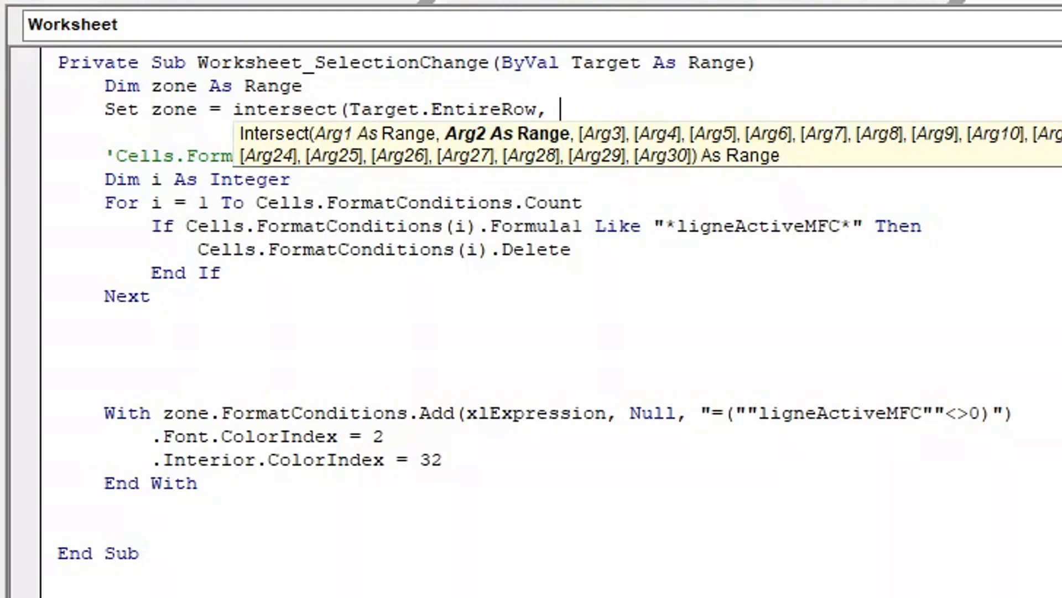
type("target.curre")
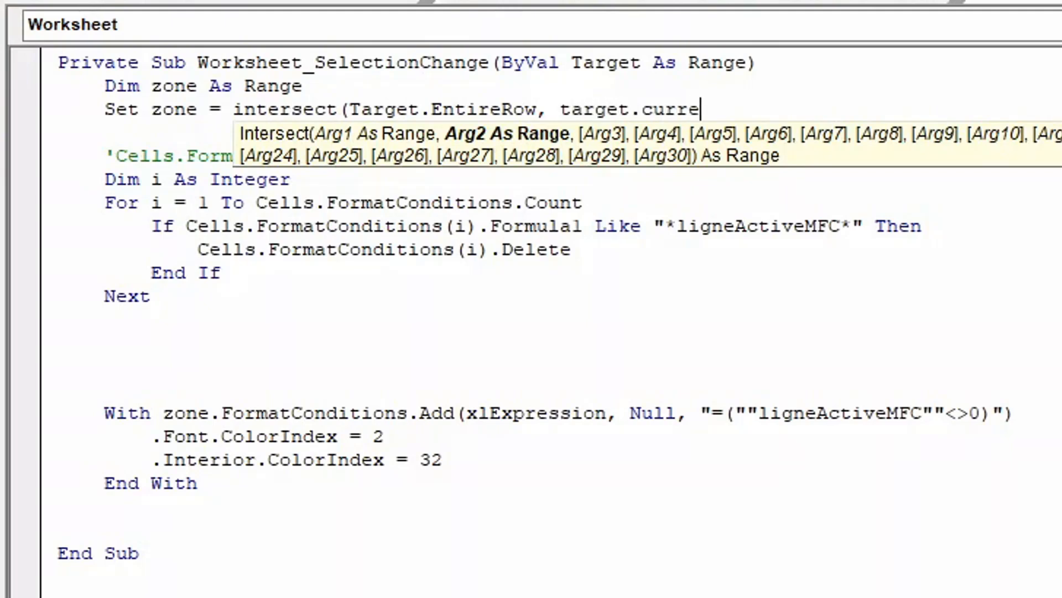
key("ctrl+space")
key("Down")
key("Tab")
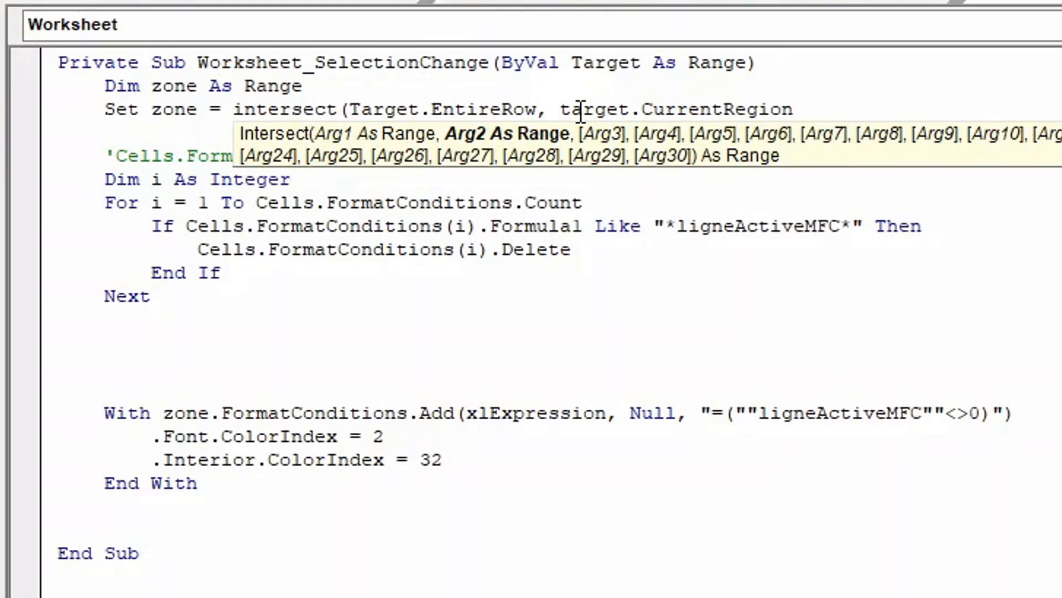
type(")")
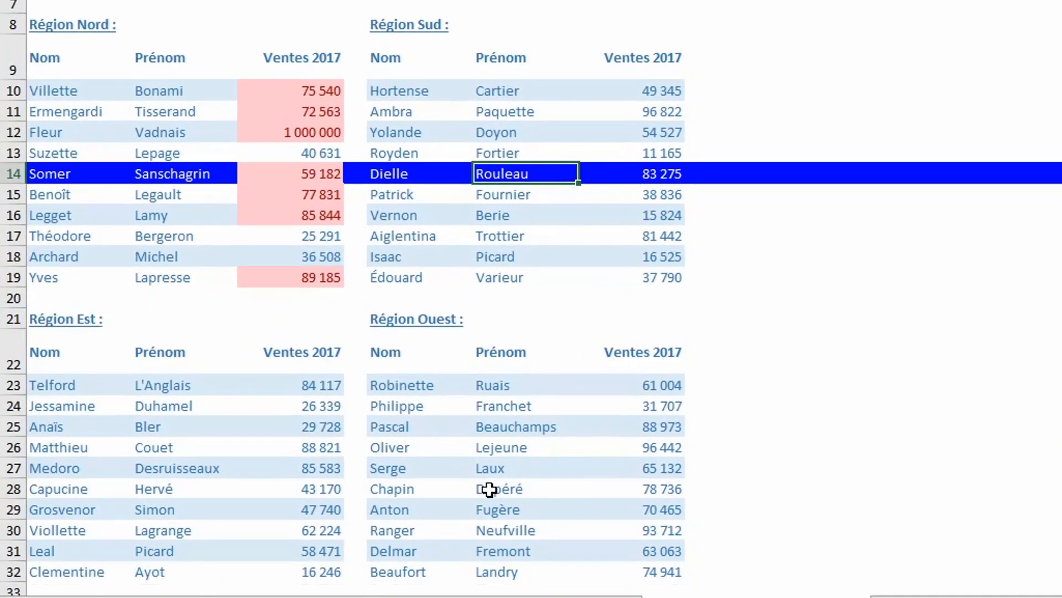
Step: Test the table-limited highlight by selecting cells F28, C27 and B13, and the multi-row range F11:F15
left_click(489, 489)
left_click(247, 470)
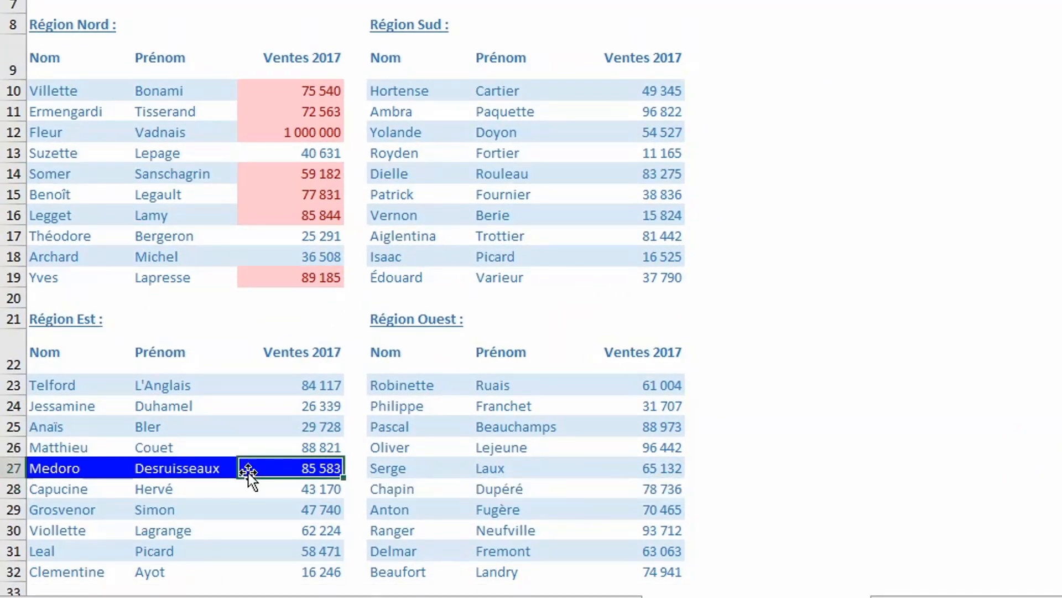
left_click(152, 154)
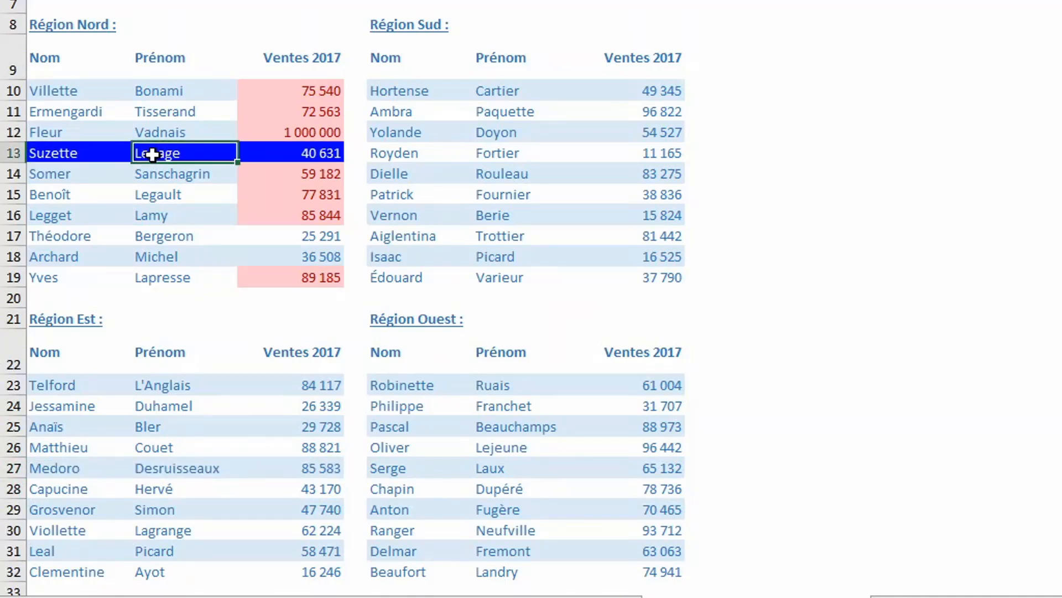
left_click(493, 110)
left_click_drag(495, 132, 498, 199)
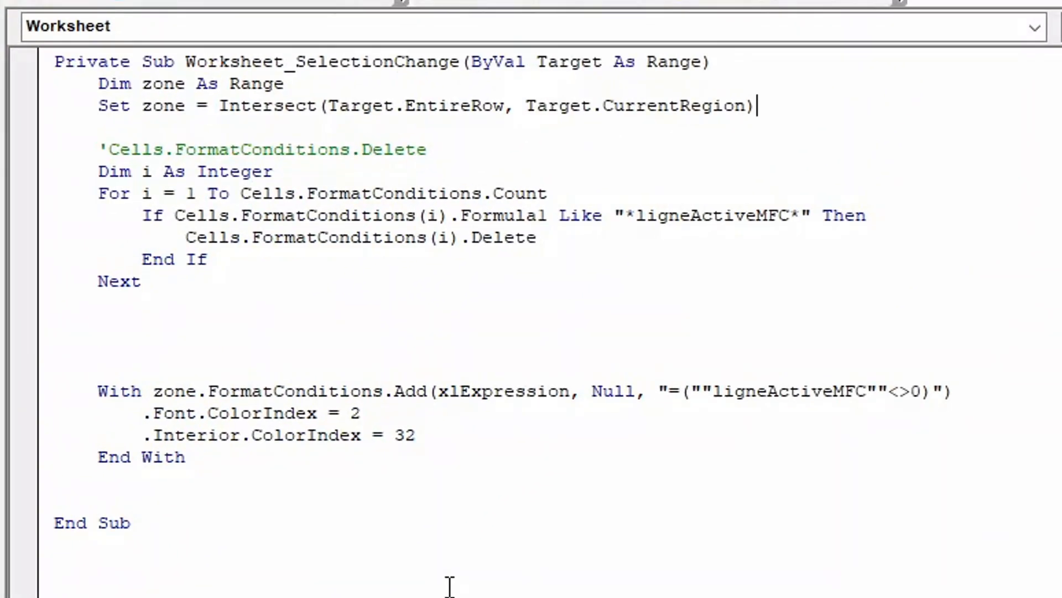
Step: Move the Set zone line directly above the With block and remove the extra blank lines before it
left_click_drag(758, 105, 104, 360)
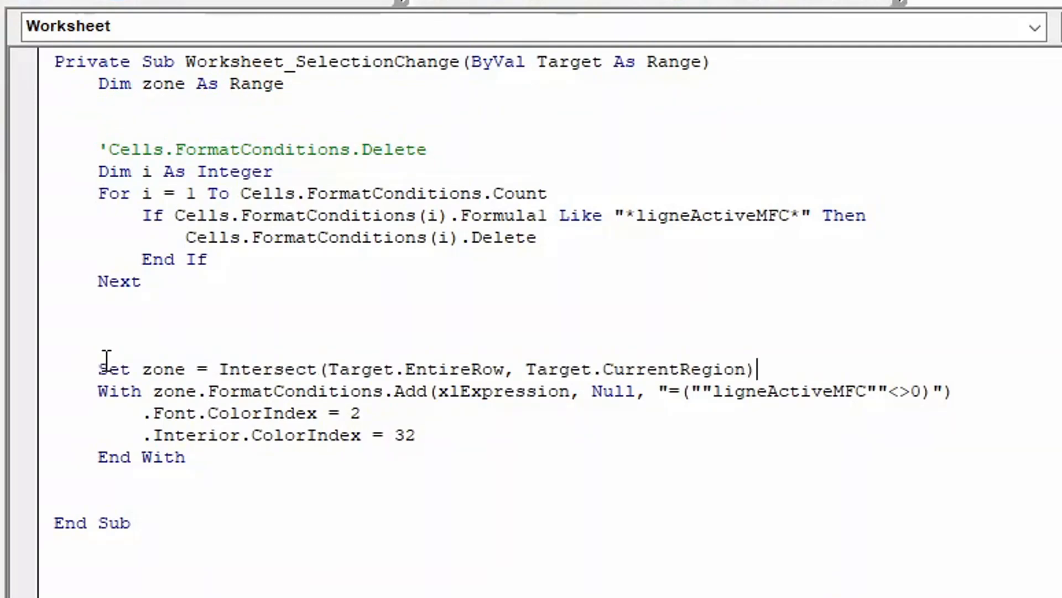
left_click(130, 341)
key("BackSpace")
key("BackSpace")
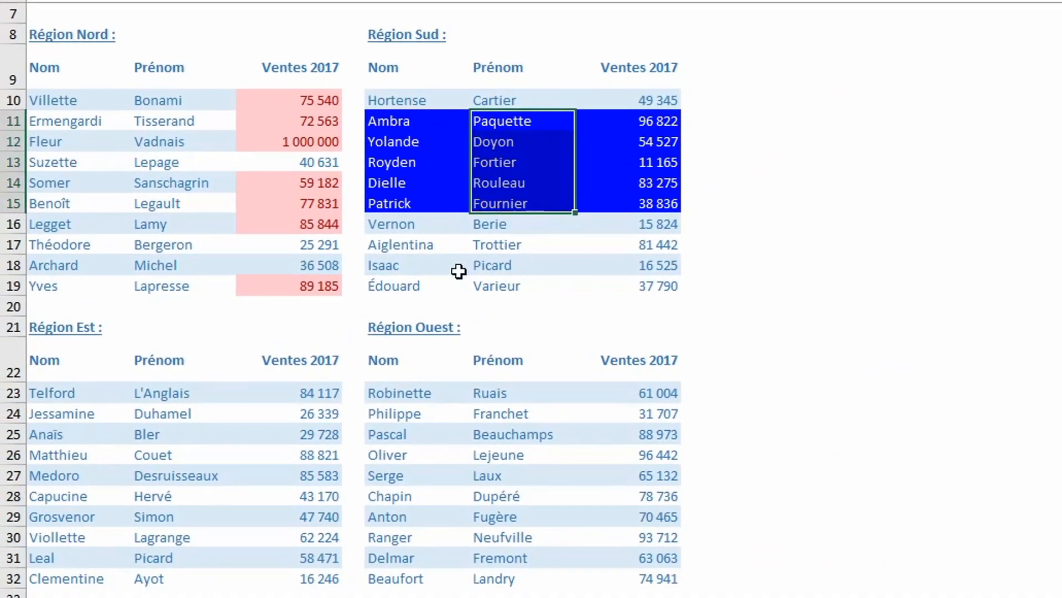
Step: Check the rearranged macro in Région Sud by selecting cells E18 and F13 and range E13:F15
left_click(454, 270)
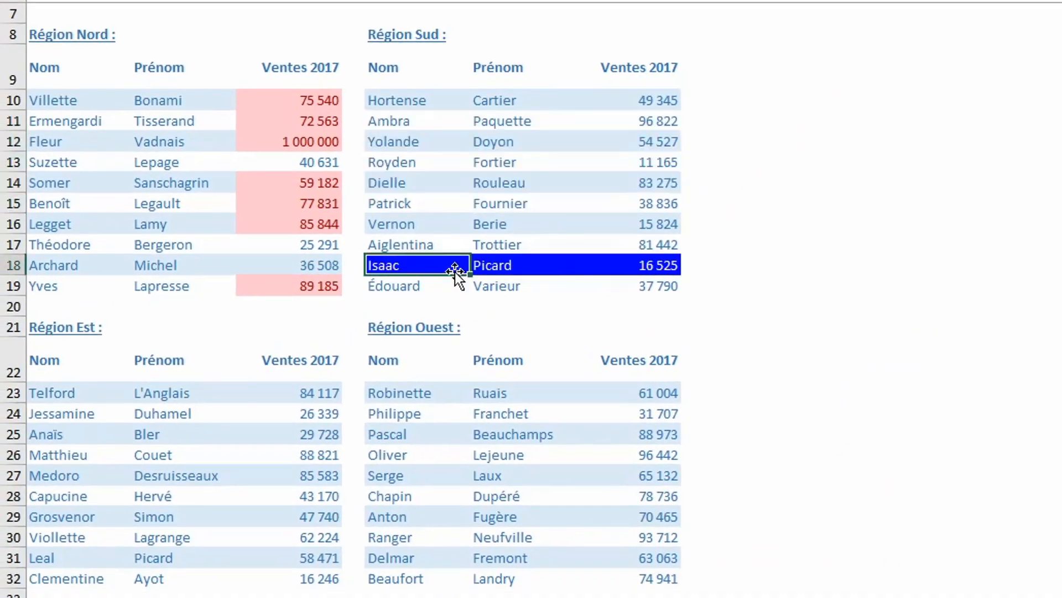
left_click(511, 160)
left_click_drag(423, 157, 519, 211)
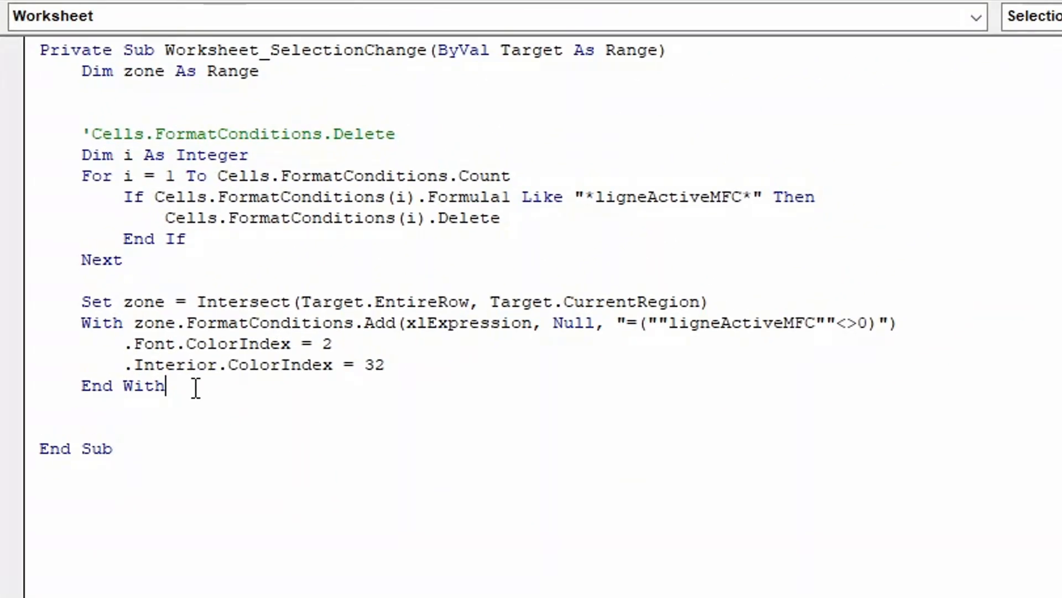
Step: Duplicate the Set zone line and its With block below the existing End With
left_click_drag(196, 388, 33, 303)
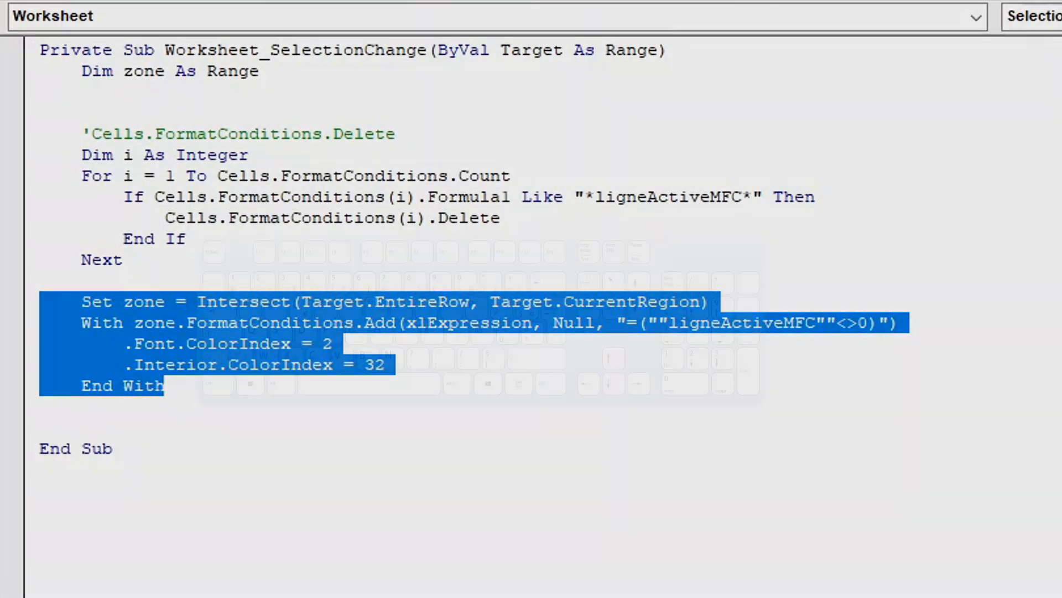
key("ctrl+c")
left_click(40, 406)
key("Return")
key("ctrl+v")
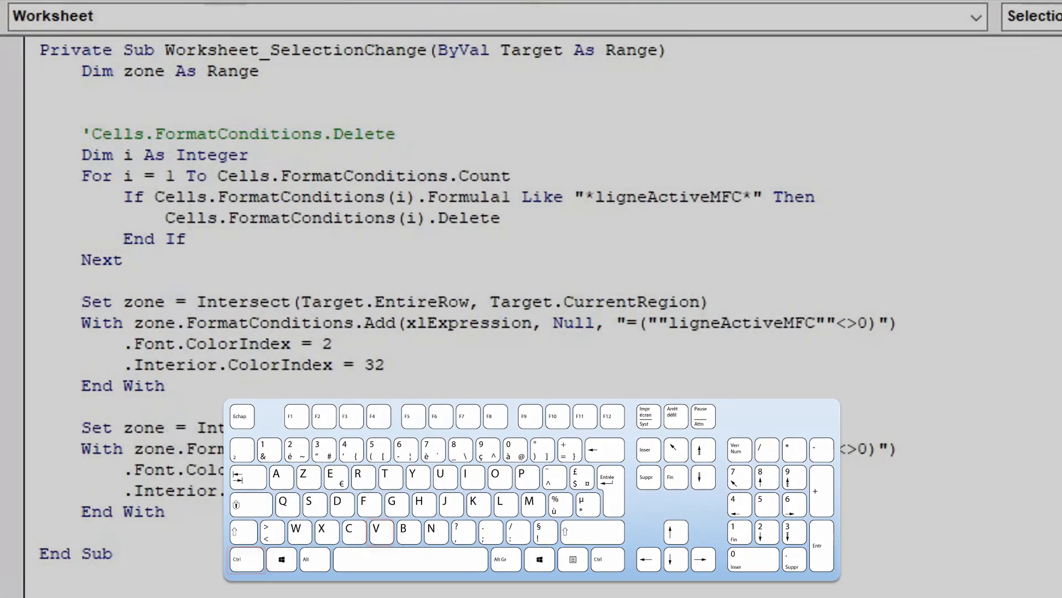
Step: In the duplicated block, replace EntireRow with EntireColumn and set Interior.ColorIndex to 41
double_click(421, 433)
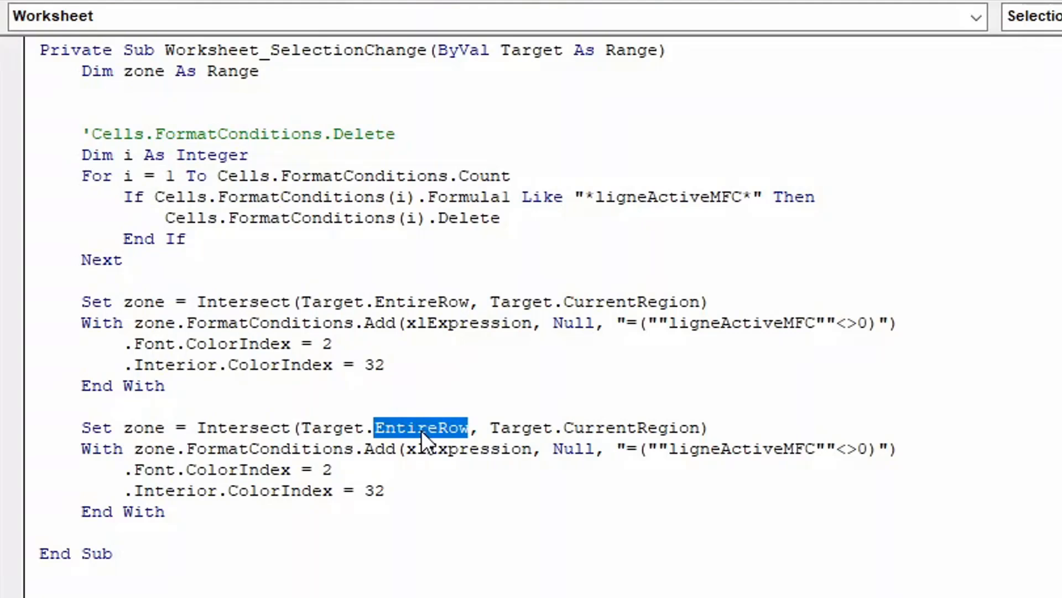
type("et.Entire")
key("Tab")
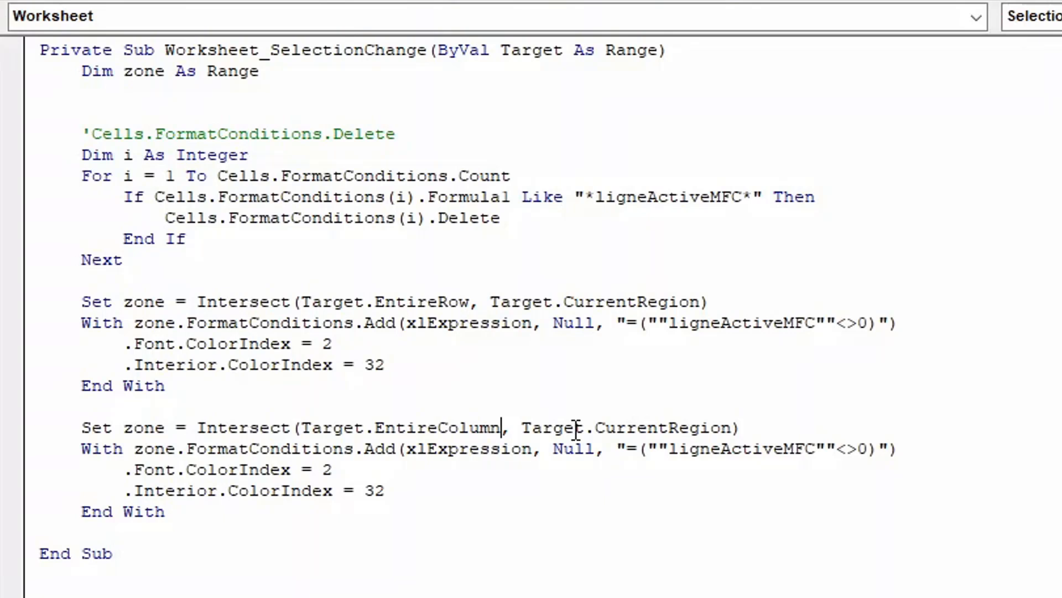
left_click(413, 494)
key("BackSpace")
key("BackSpace")
type("41")
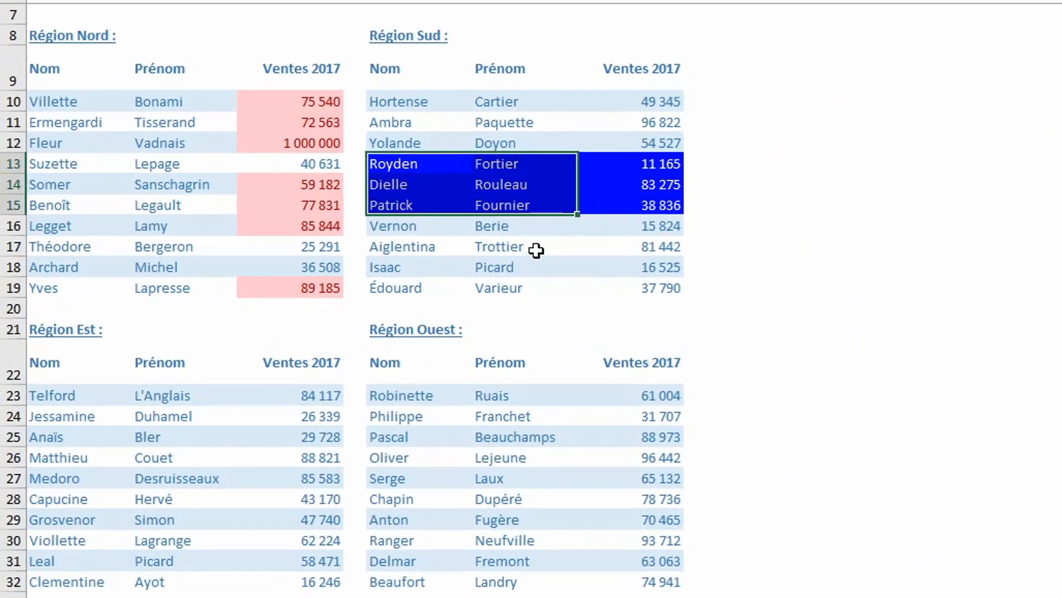
Step: Test the row and column highlighting on cells F17, F16 and E12 in Région Sud, and end the interrupted macro
left_click(536, 251)
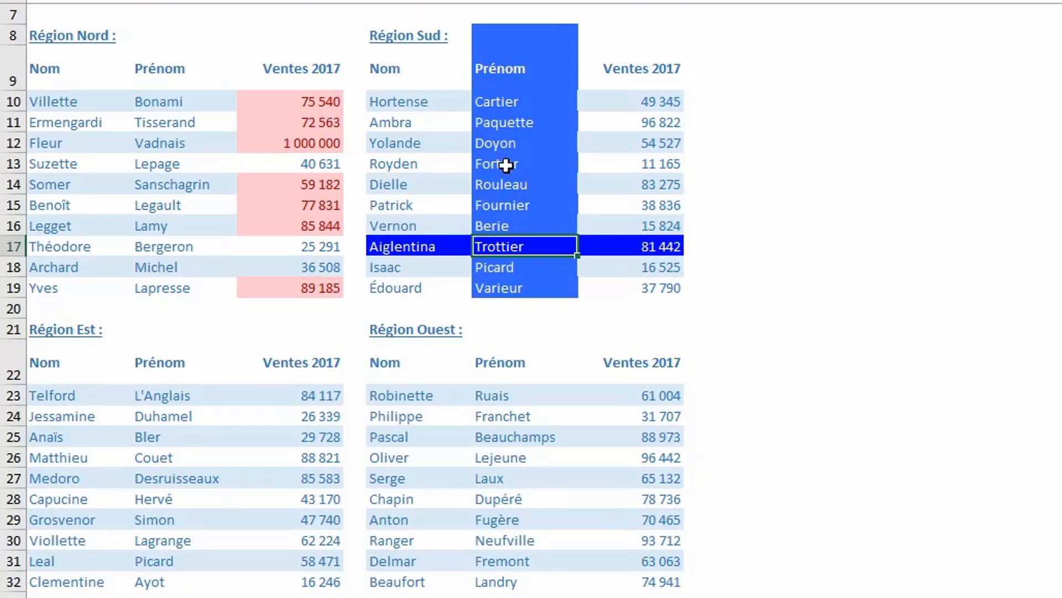
left_click(503, 226)
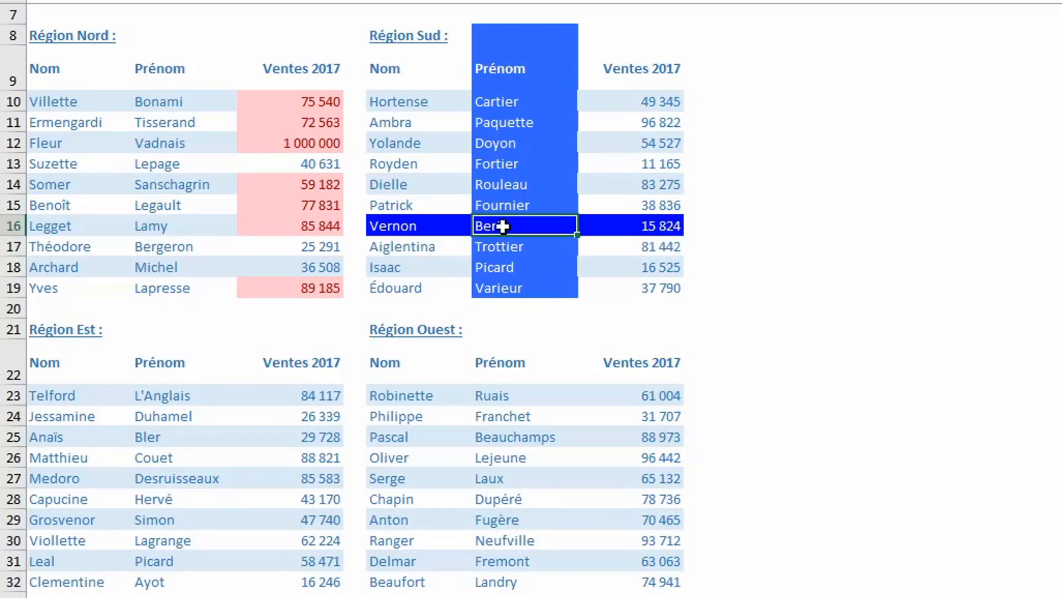
left_click(404, 143)
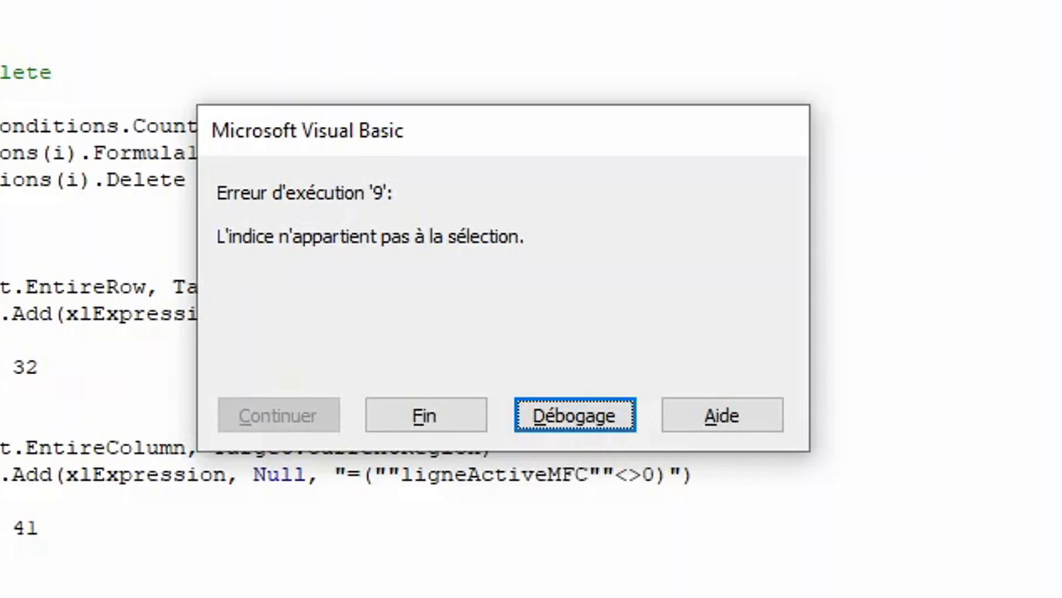
left_click(441, 413)
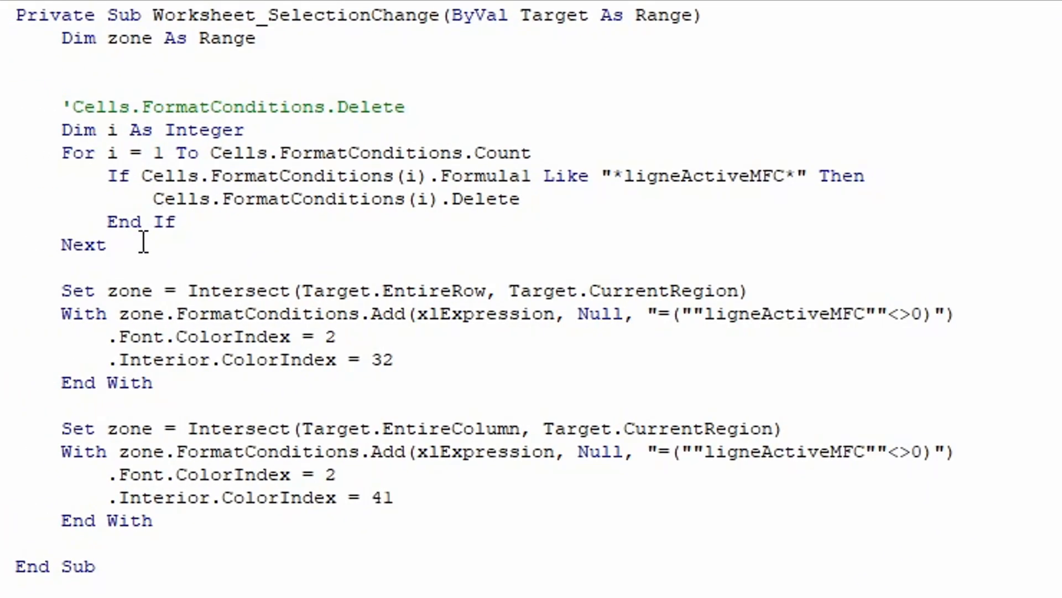
Step: Set the For loop's starting value to Cells.FormatConditions.Count, copied from the loop's end value
left_click_drag(143, 244, 17, 130)
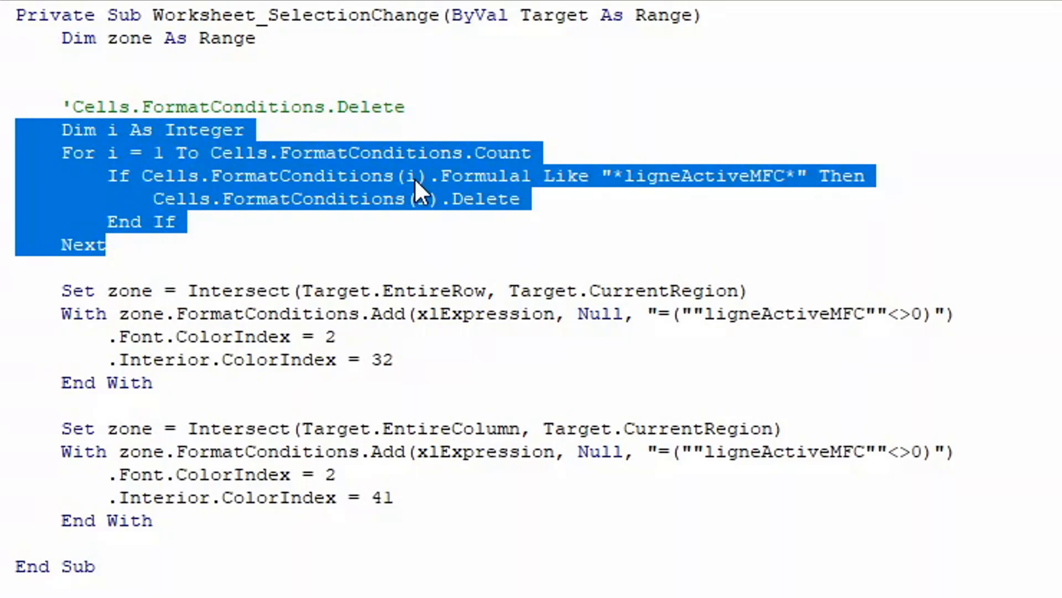
left_click(588, 158)
left_click_drag(541, 155, 376, 260)
left_click(209, 153, "shift")
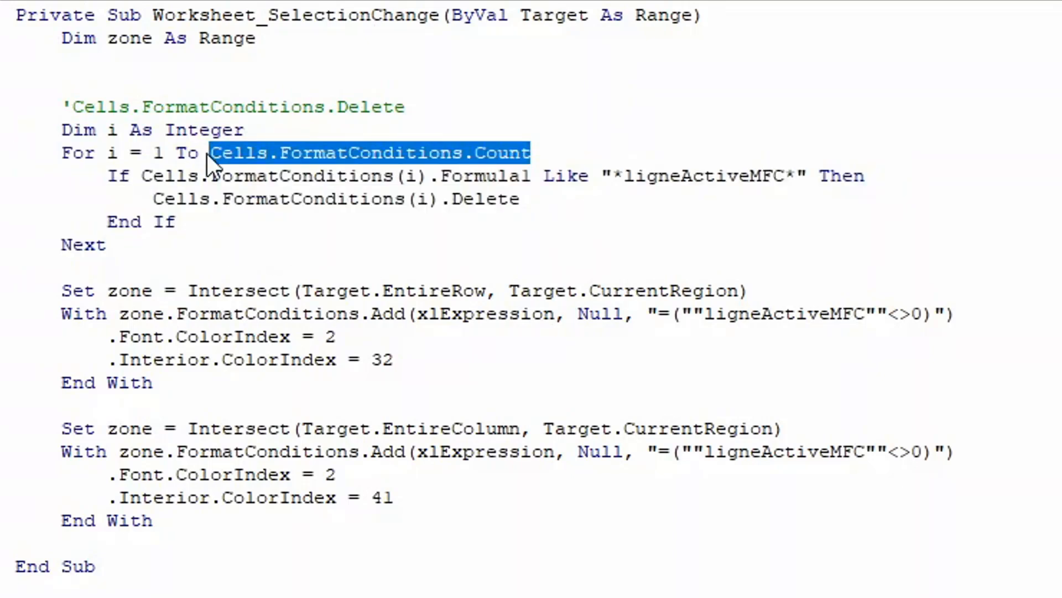
left_click(165, 153)
key("BackSpace")
key("ctrl+v")
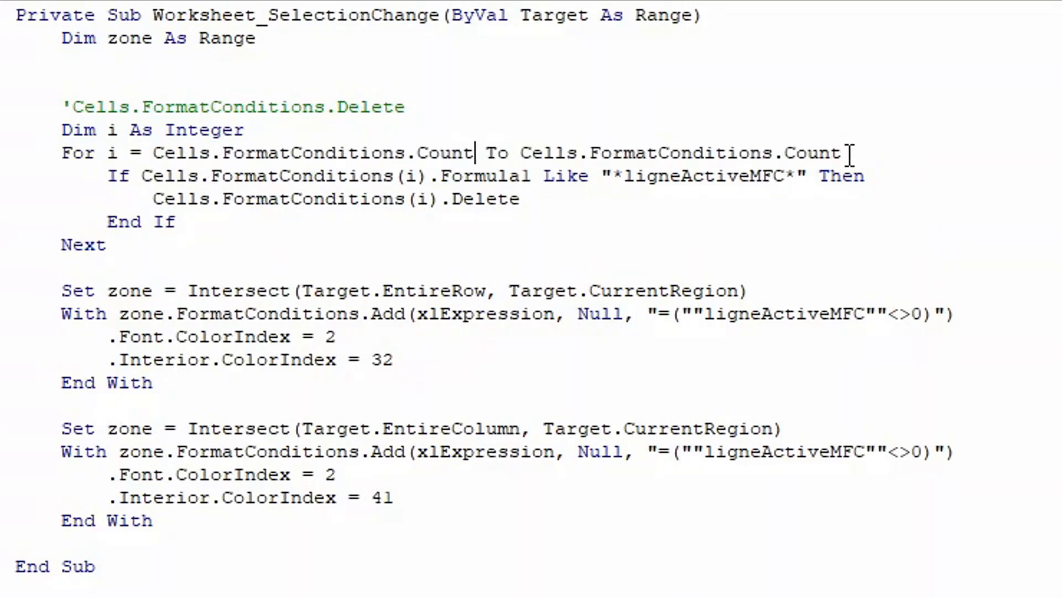
Step: Set the For loop's end value to 1 and add Step -1 so it counts backwards
left_click_drag(844, 155, 523, 154)
type("1")
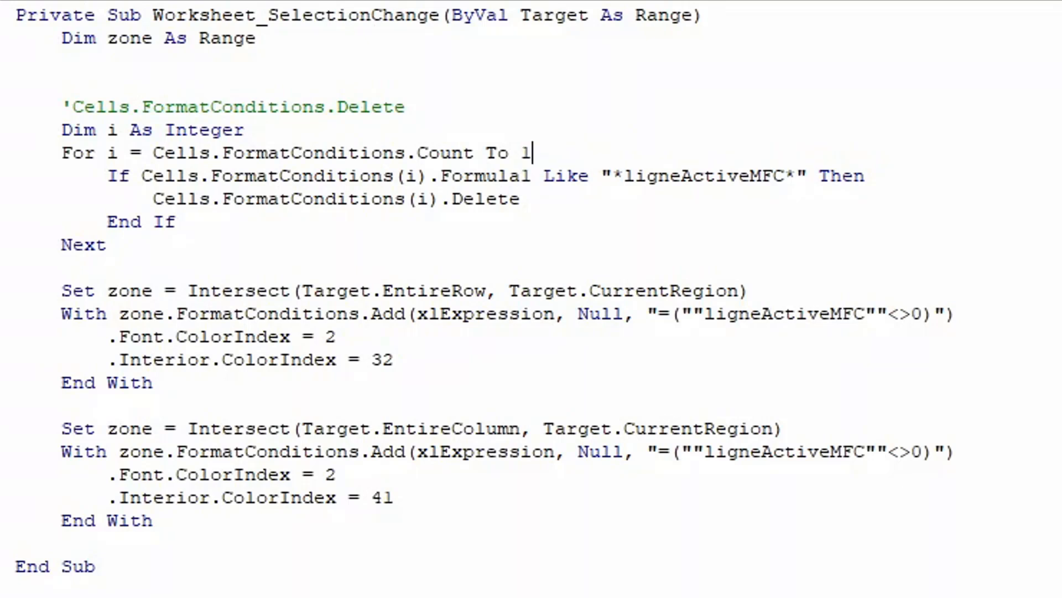
type(" step -1")
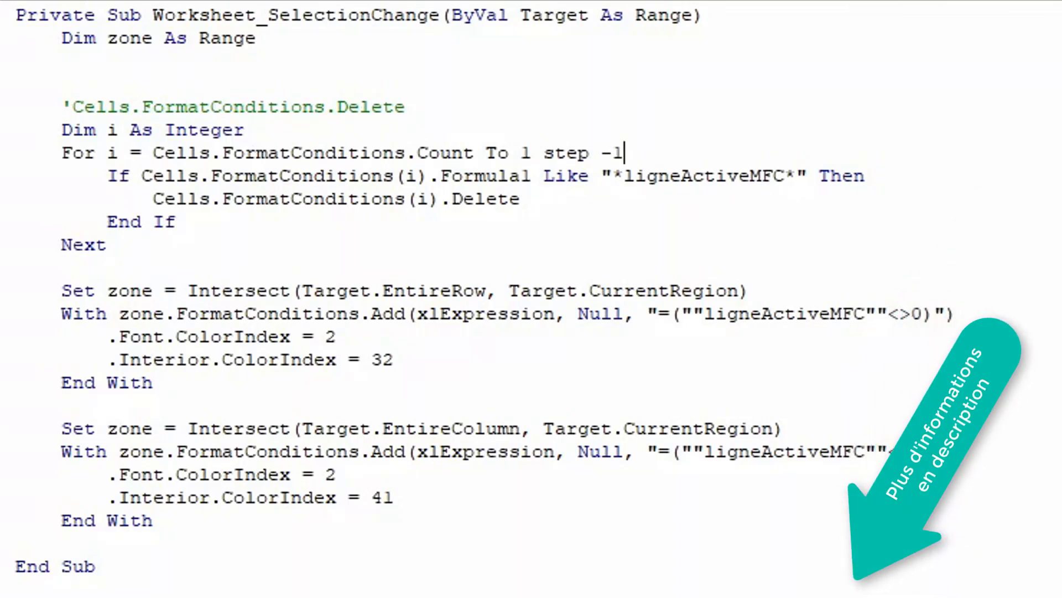
key("Down")
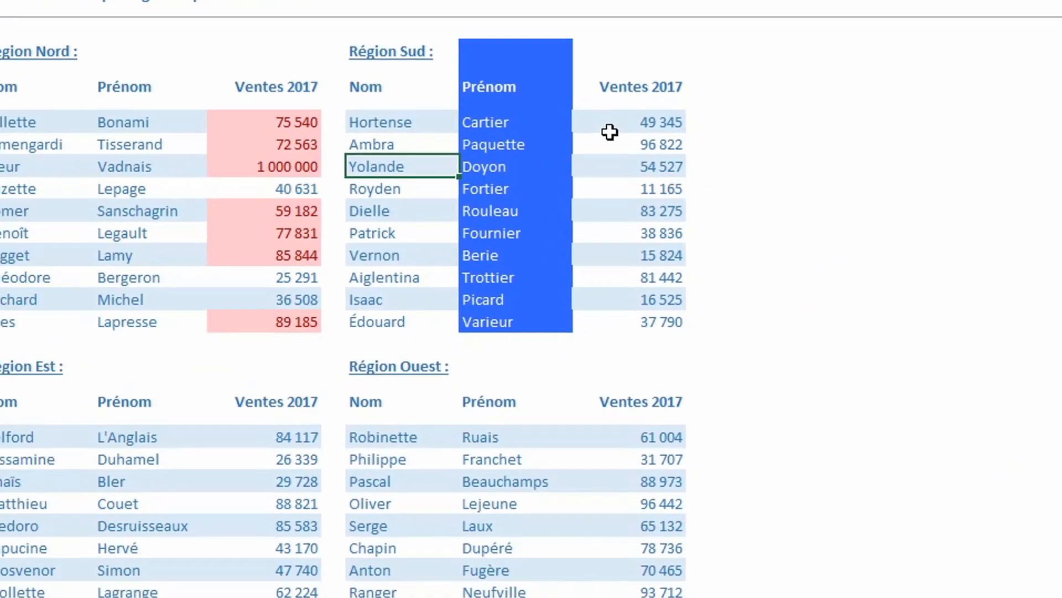
Step: Test the row and column highlighting in Région Sud by selecting cells G11, F14, E11 and G17 and range F11:G12
left_click(610, 133)
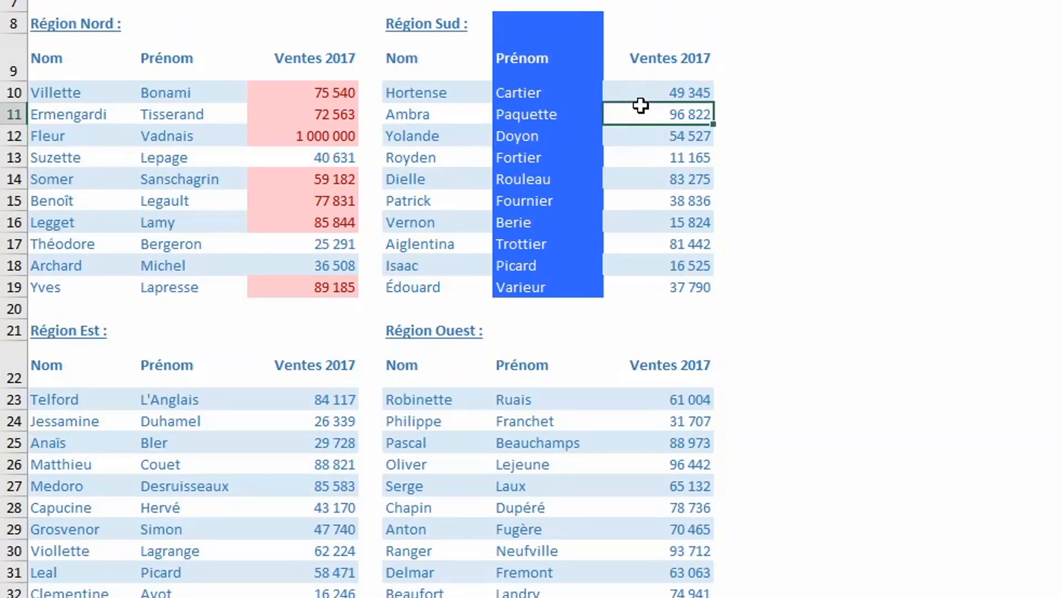
left_click(486, 212)
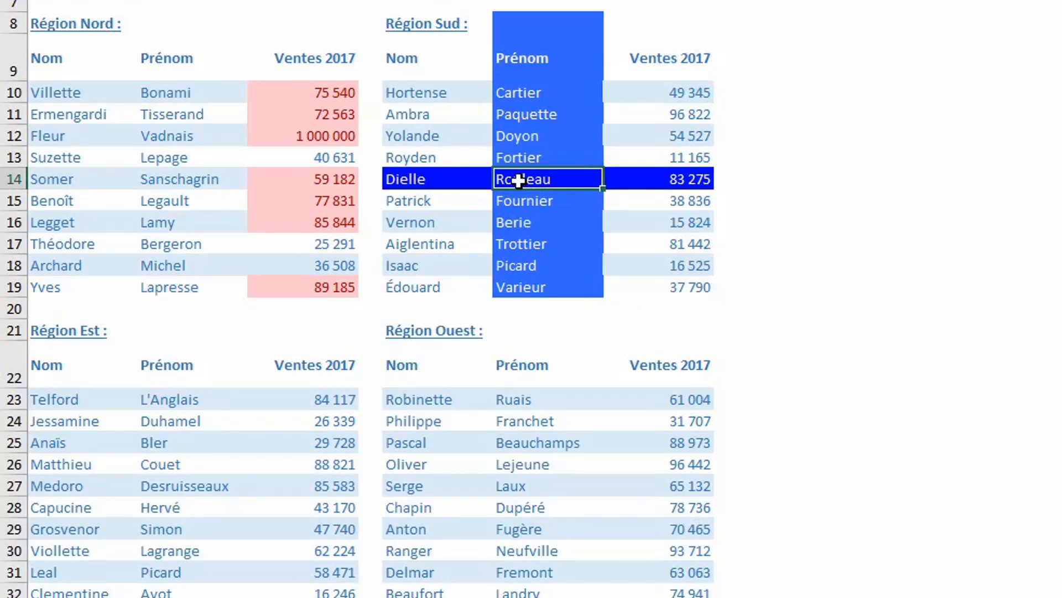
left_click(443, 117)
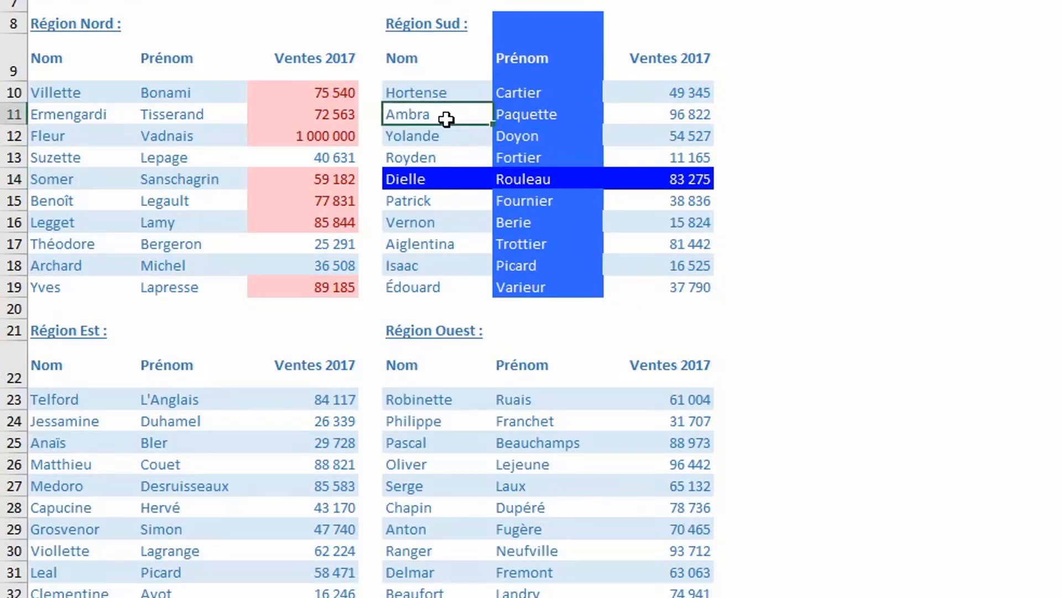
left_click(676, 239)
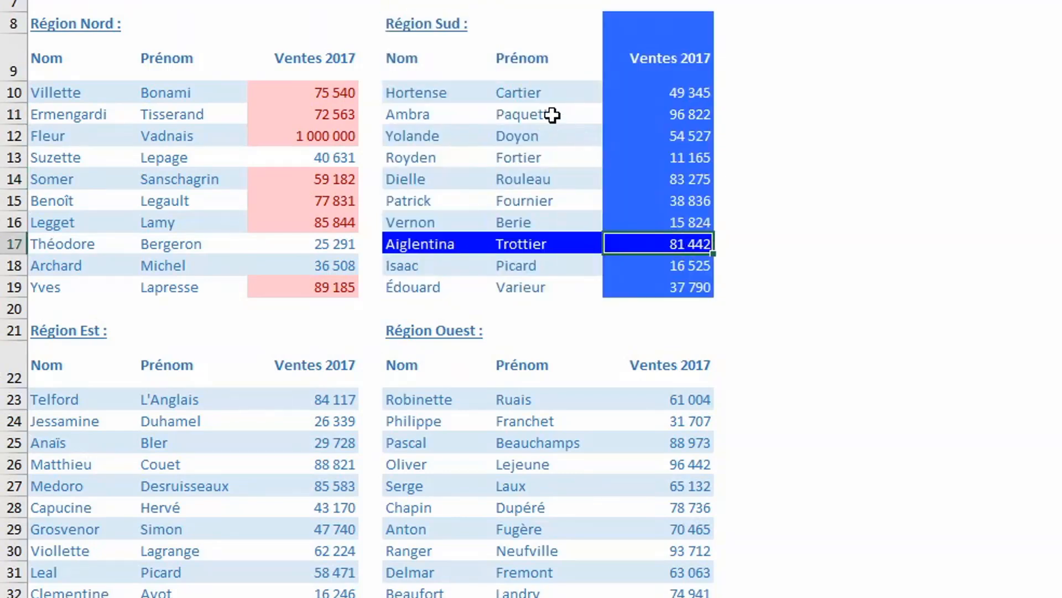
left_click_drag(548, 114, 655, 131)
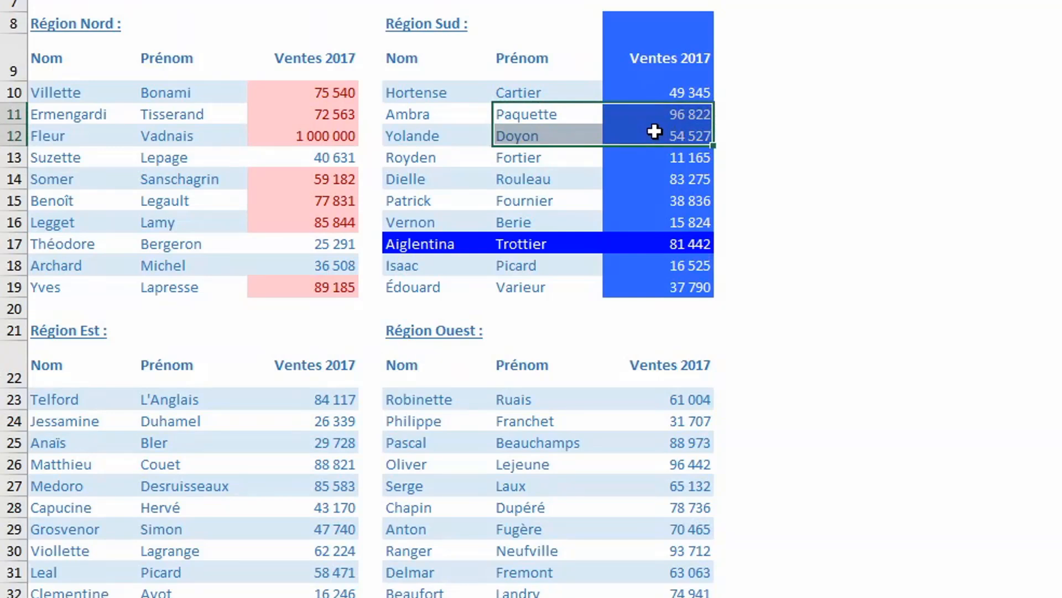